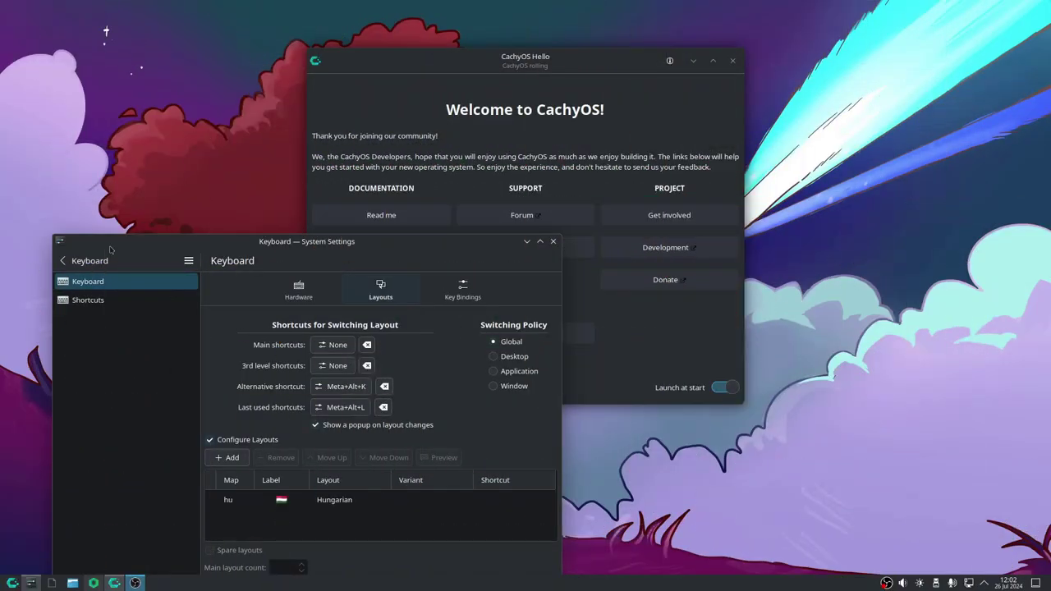
# Move the KDE Keyboard settings window out of the way and back, then close it
pyautogui.moveTo(119, 244); pyautogui.dragTo(518, 499)
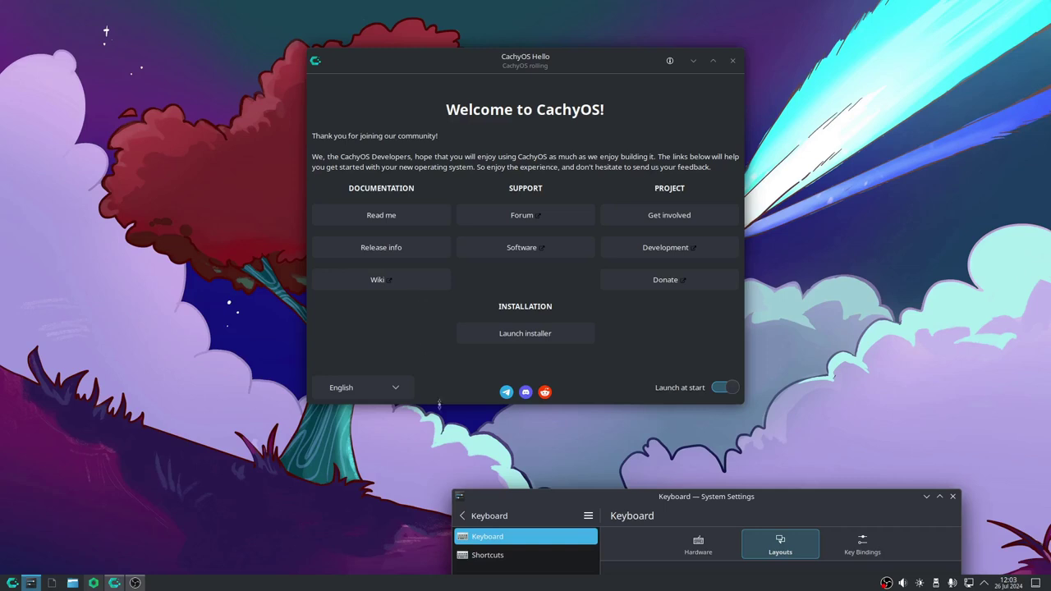
pyautogui.moveTo(546, 504); pyautogui.dragTo(212, 88)
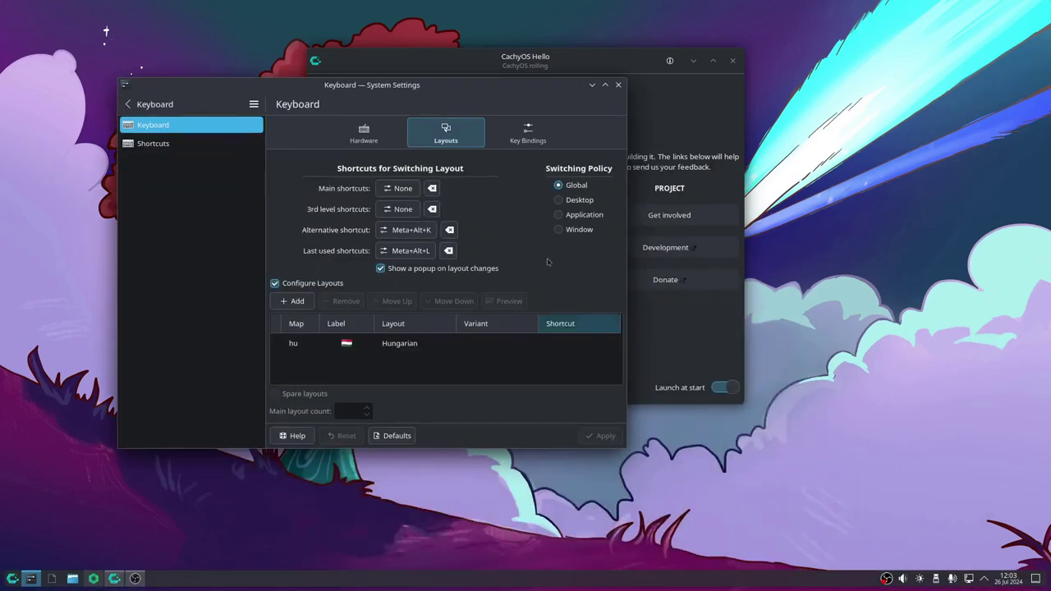
pyautogui.click(618, 85)
pyautogui.hotkey('alt', 'Tab')
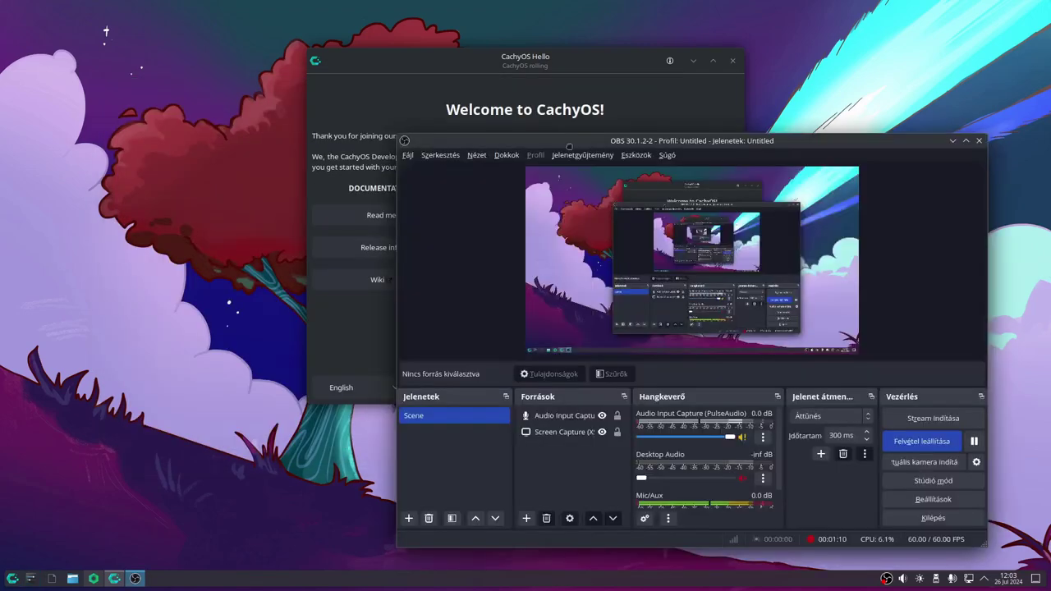
pyautogui.press('super+Page_Down')
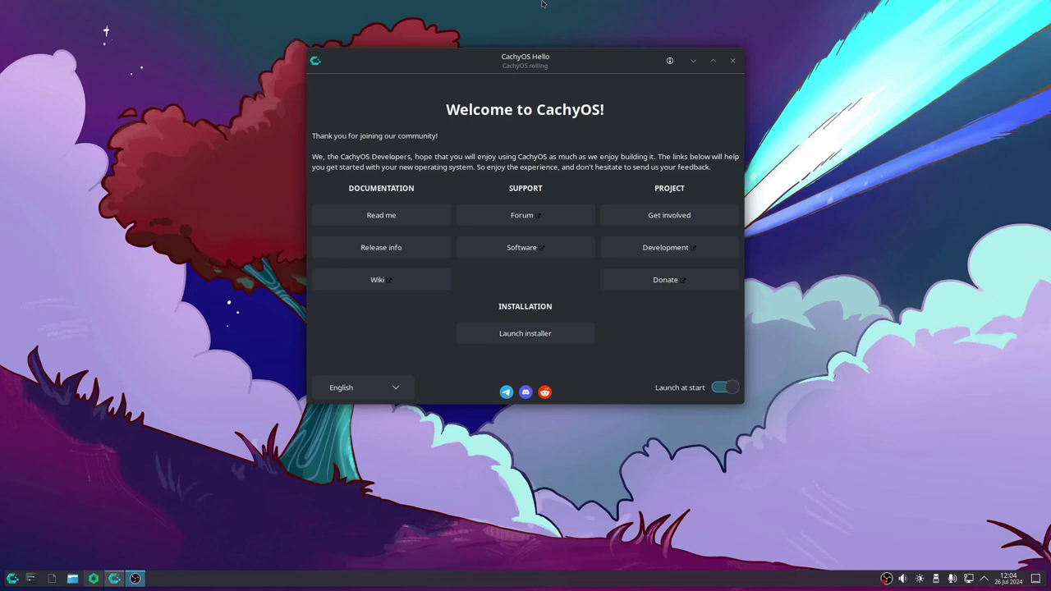
# Launch the CachyOS installer with Systemd-boot (Default) as the bootloader
pyautogui.click(518, 338)
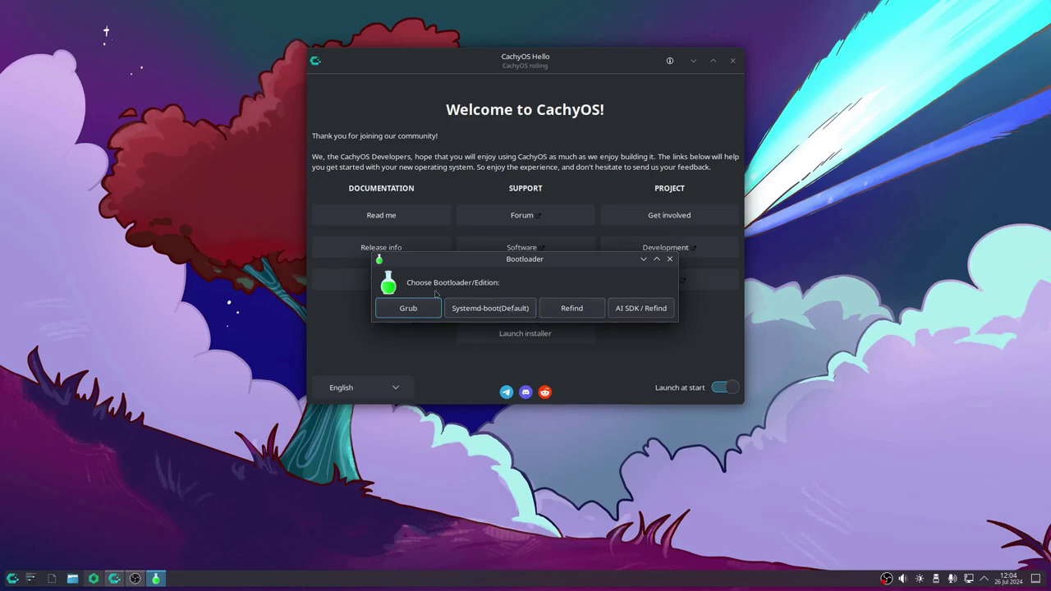
pyautogui.click(478, 309)
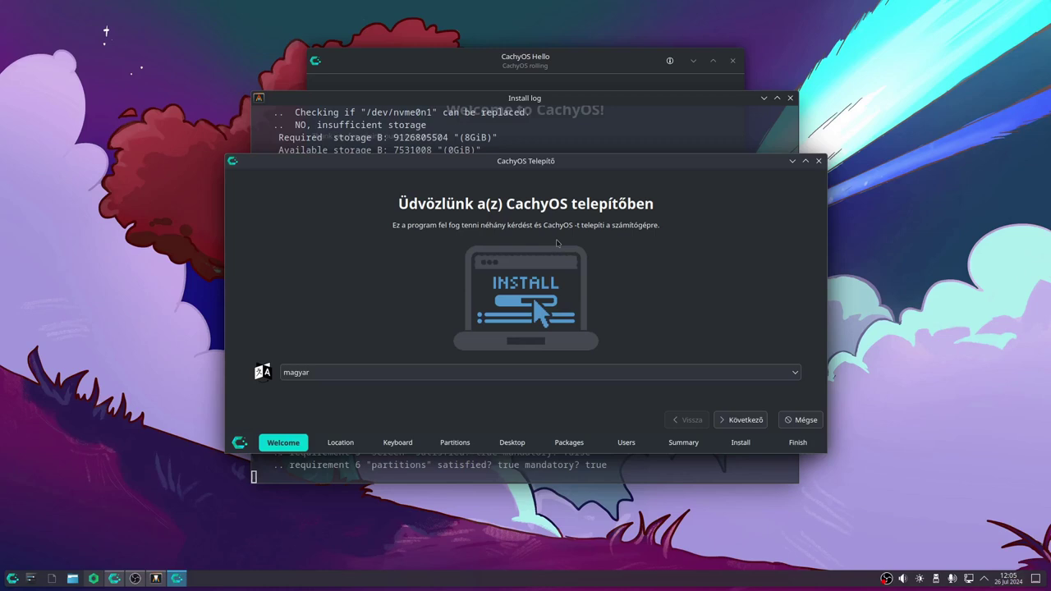
# Advance to Location, keep Europe/Budapest, and continue to the keyboard step
pyautogui.click(740, 420)
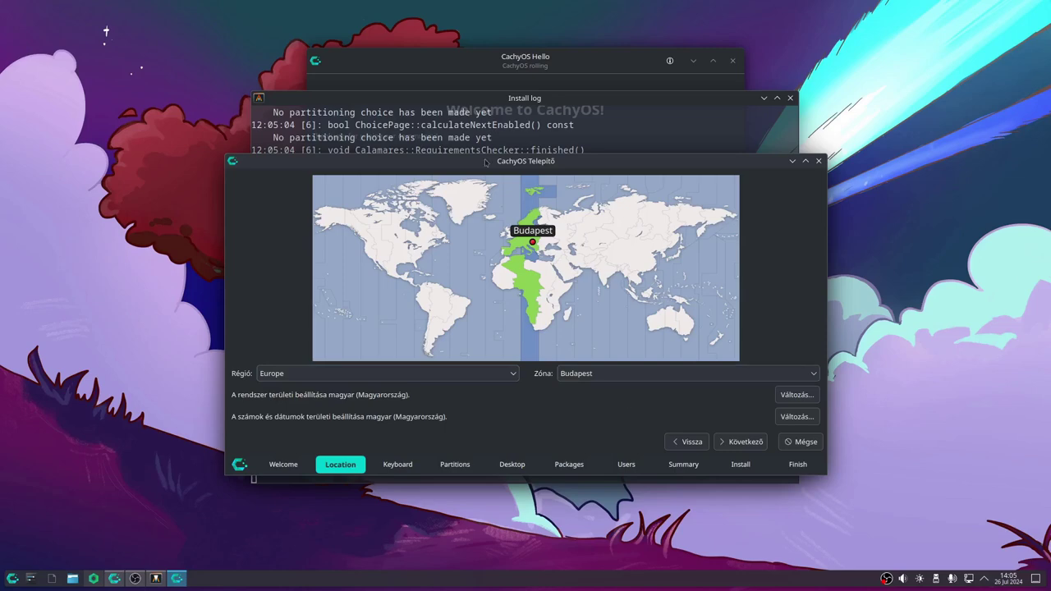
pyautogui.moveTo(484, 162); pyautogui.dragTo(460, 63)
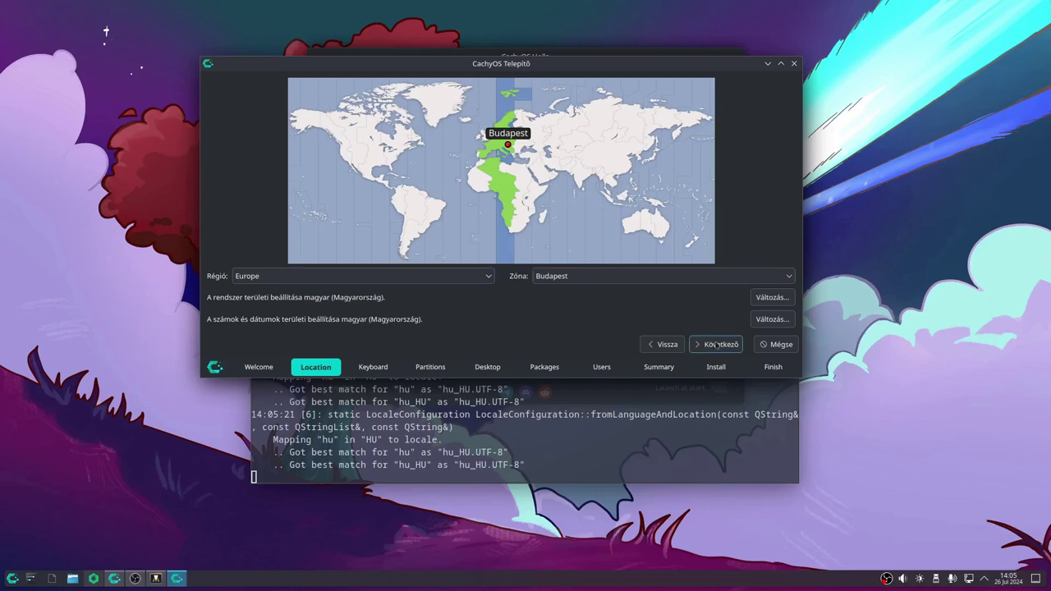
pyautogui.click(716, 344)
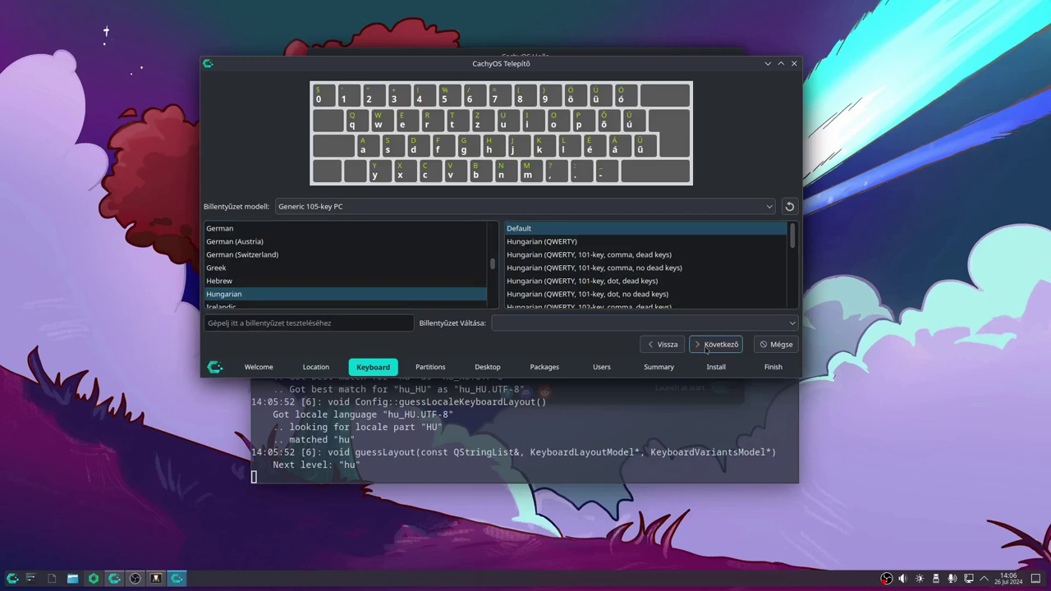
# Accept the Hungarian Default keyboard layout and move on to partitioning
pyautogui.click(705, 347)
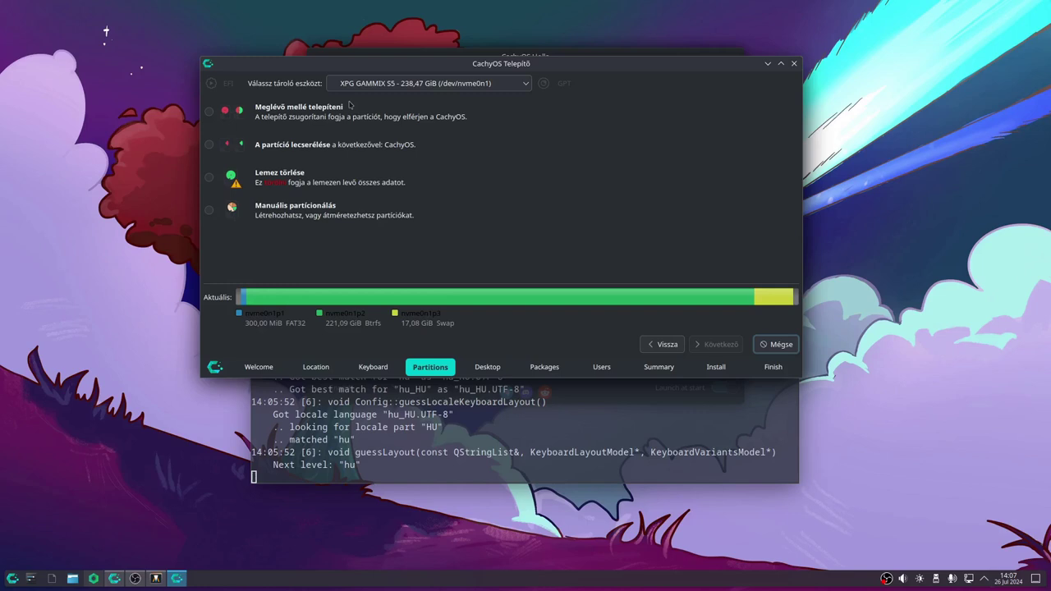
# Install alongside the existing system, shrinking nvme0n1p2 for a 120007MiB CachyOS partition
pyautogui.click(208, 111)
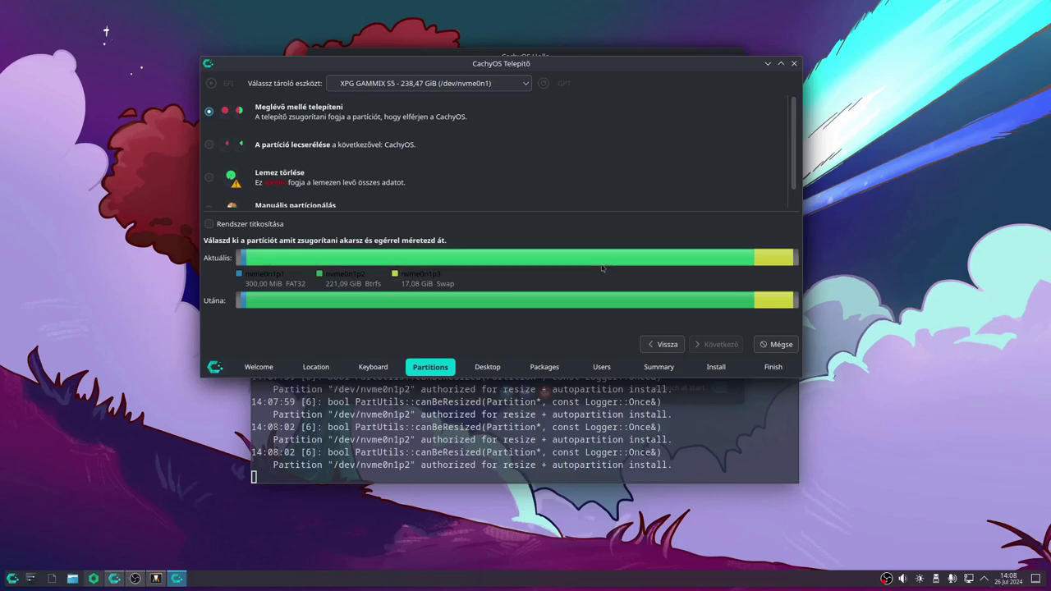
pyautogui.click(599, 255)
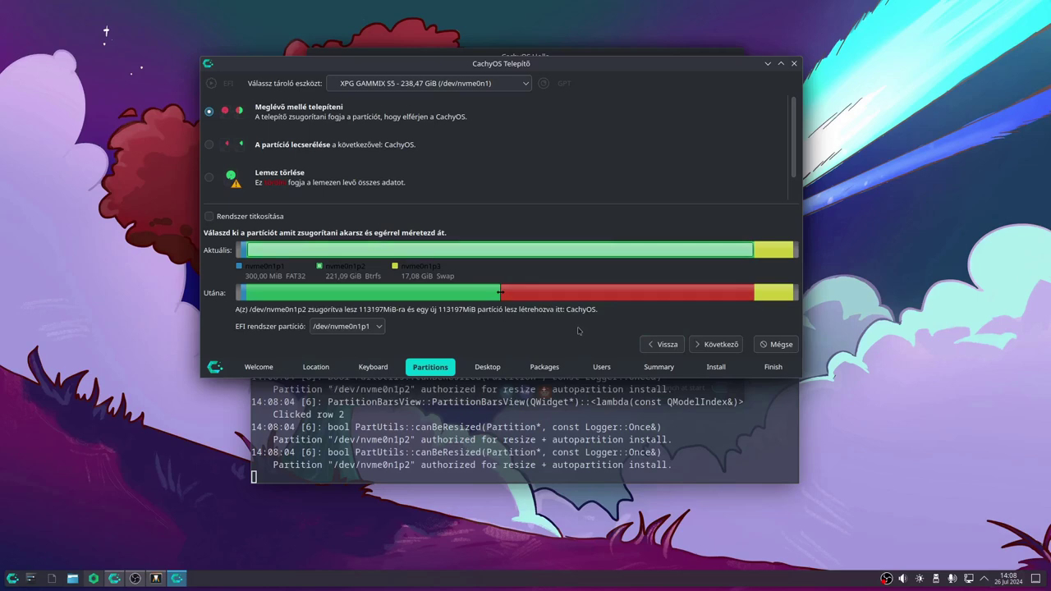
pyautogui.moveTo(500, 292); pyautogui.dragTo(469, 314)
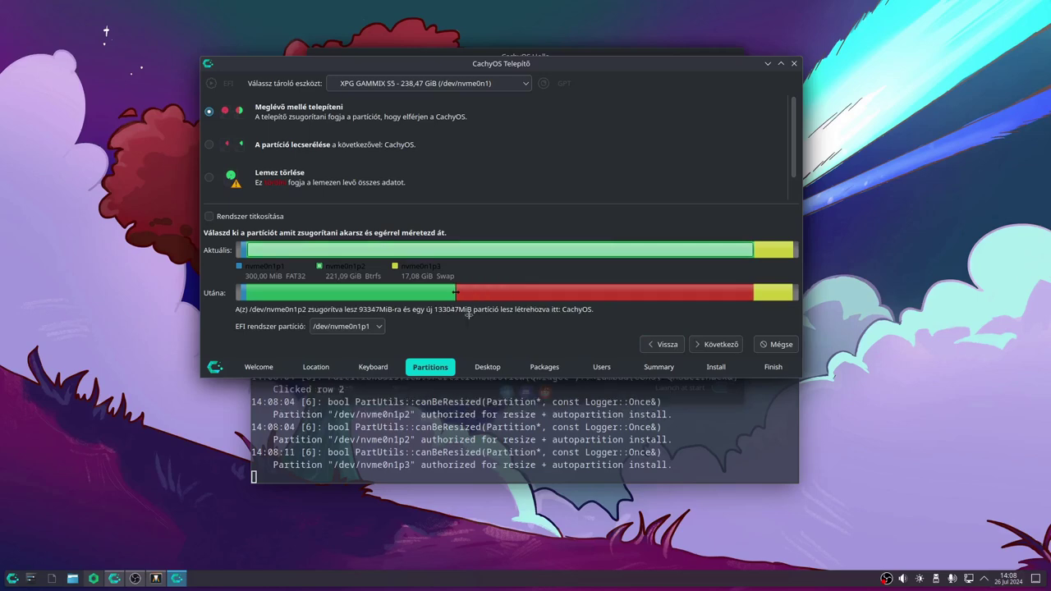
pyautogui.moveTo(468, 314)
pyautogui.mouseDown()
pyautogui.moveTo(537, 312)
pyautogui.moveTo(484, 316)
pyautogui.mouseUp()
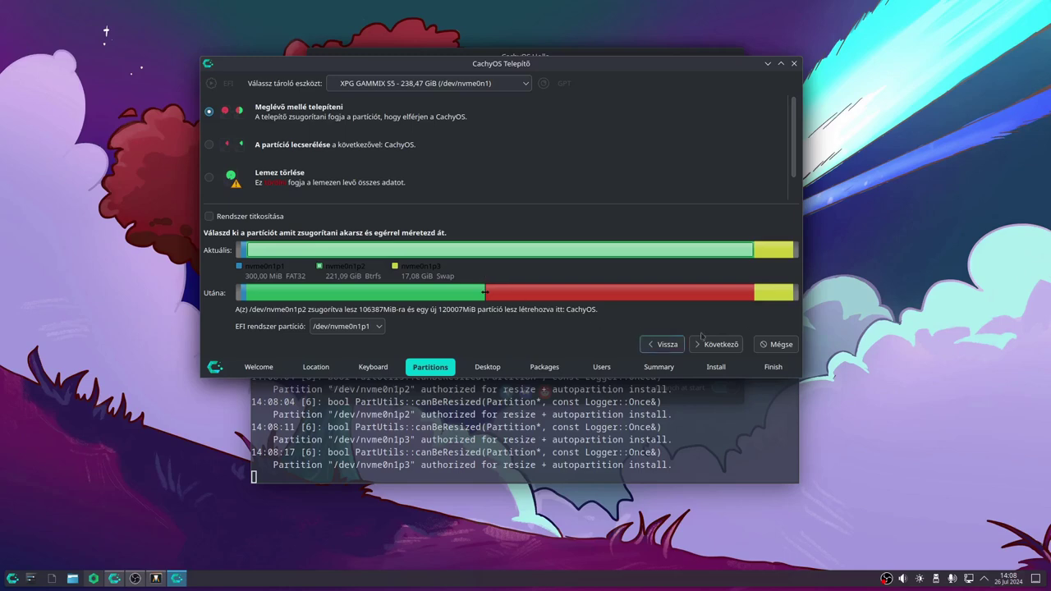
pyautogui.click(729, 346)
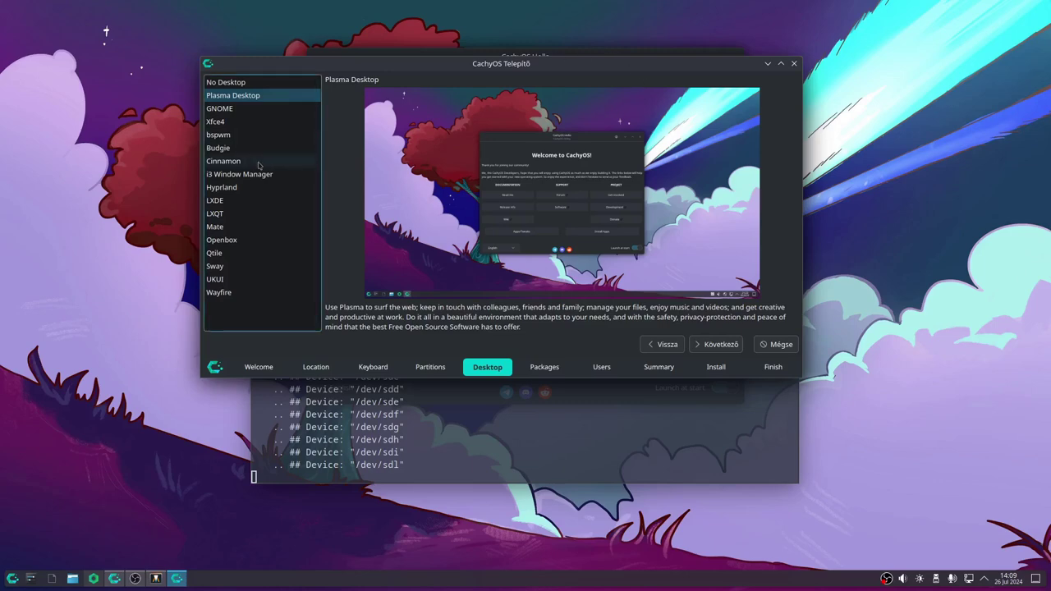
pyautogui.click(259, 164)
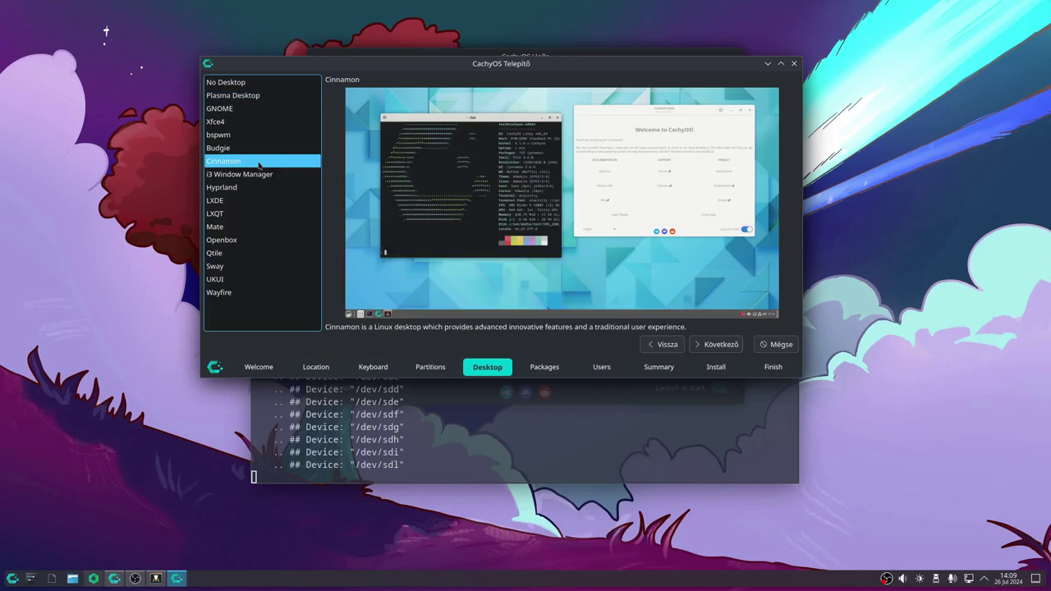
pyautogui.click(254, 187)
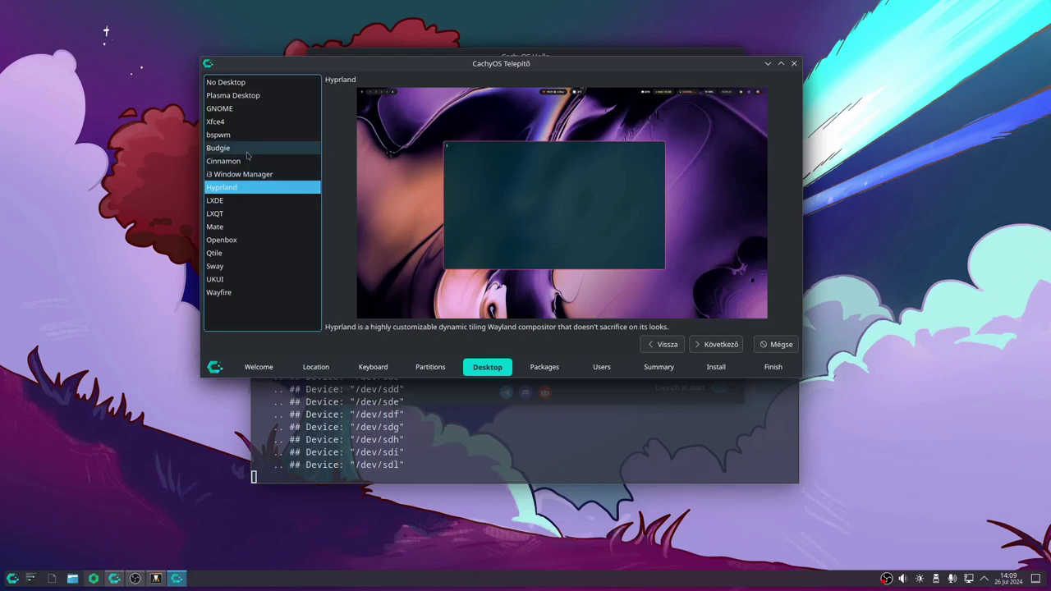
pyautogui.click(248, 160)
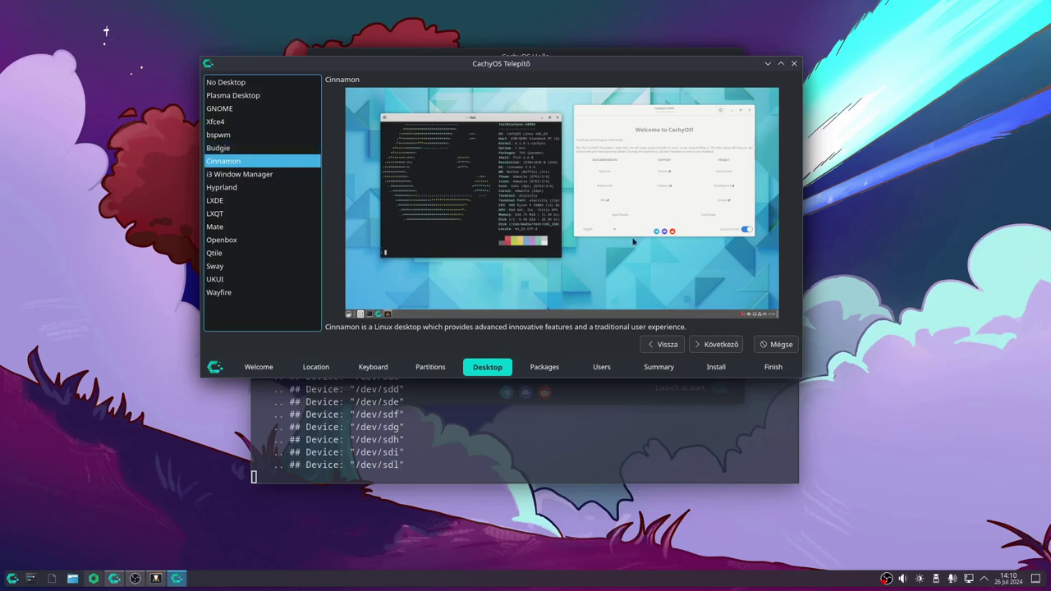
# Go to the Packages step and briefly inspect the GNOME-Desktop group's contents
pyautogui.click(721, 346)
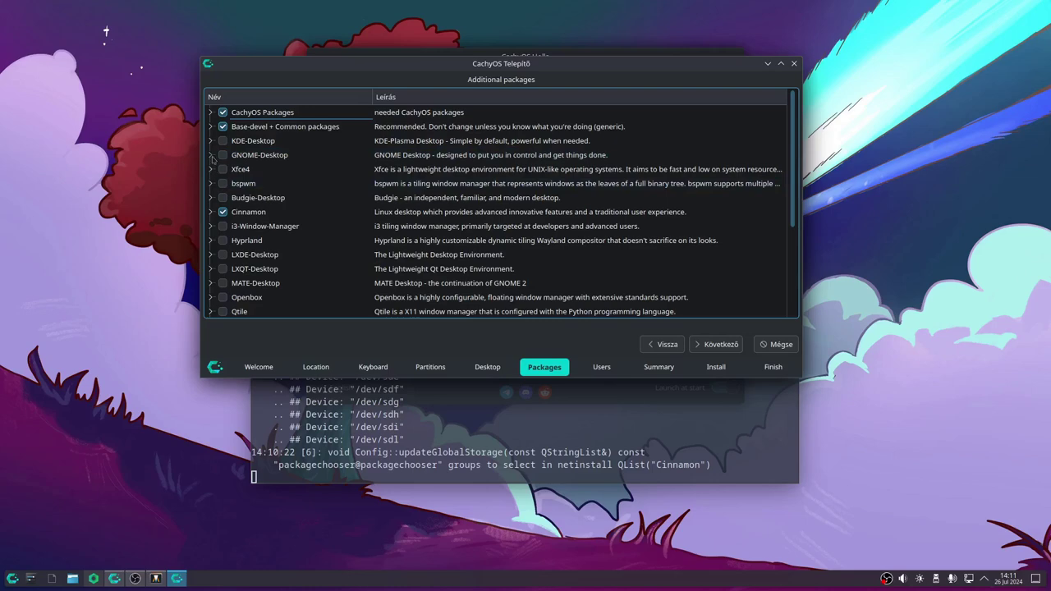
pyautogui.click(211, 155)
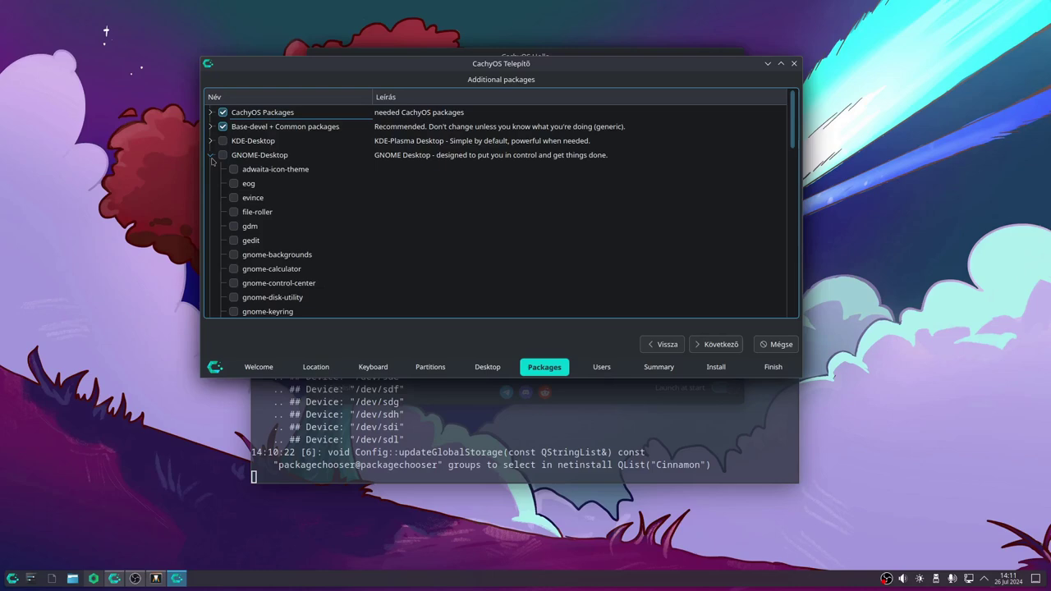
pyautogui.click(210, 156)
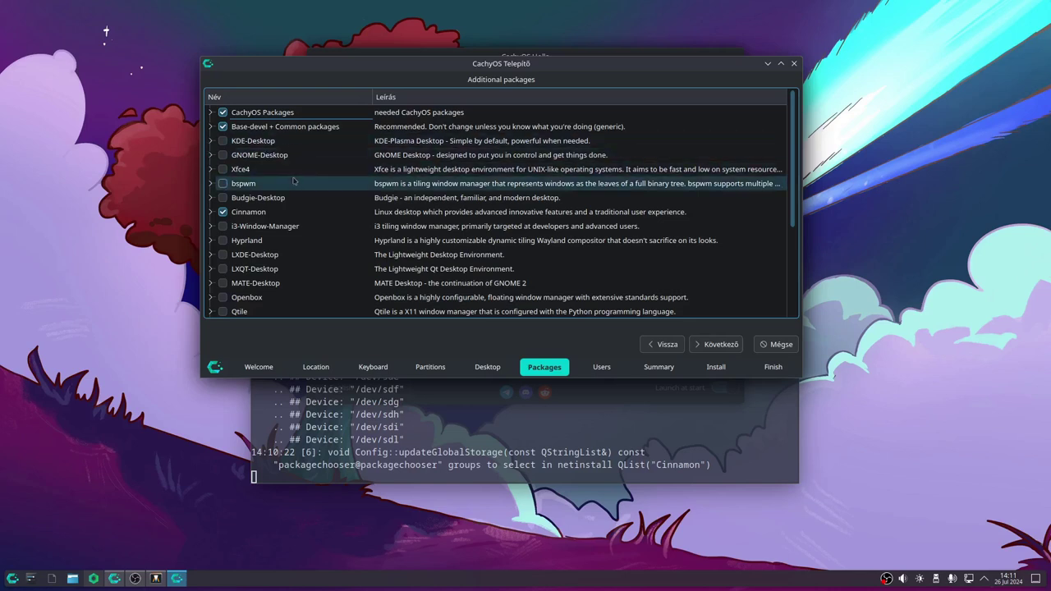
# Tick Hyprland and expand its group to review the included packages
pyautogui.click(223, 240)
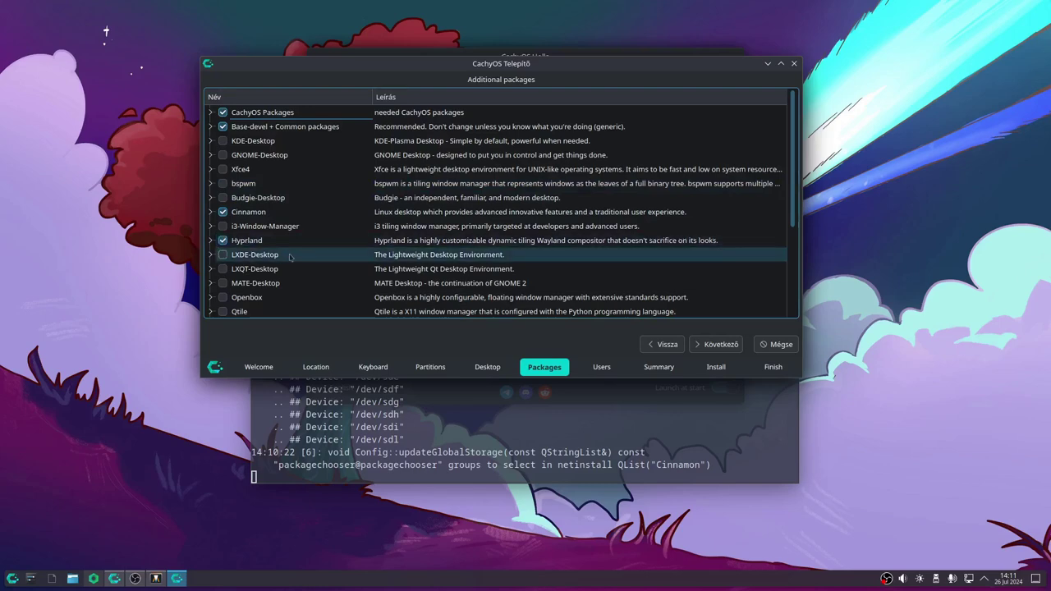
pyautogui.click(211, 240)
pyautogui.scroll(-3, 270, 238)
pyautogui.scroll(-8, 270, 238)
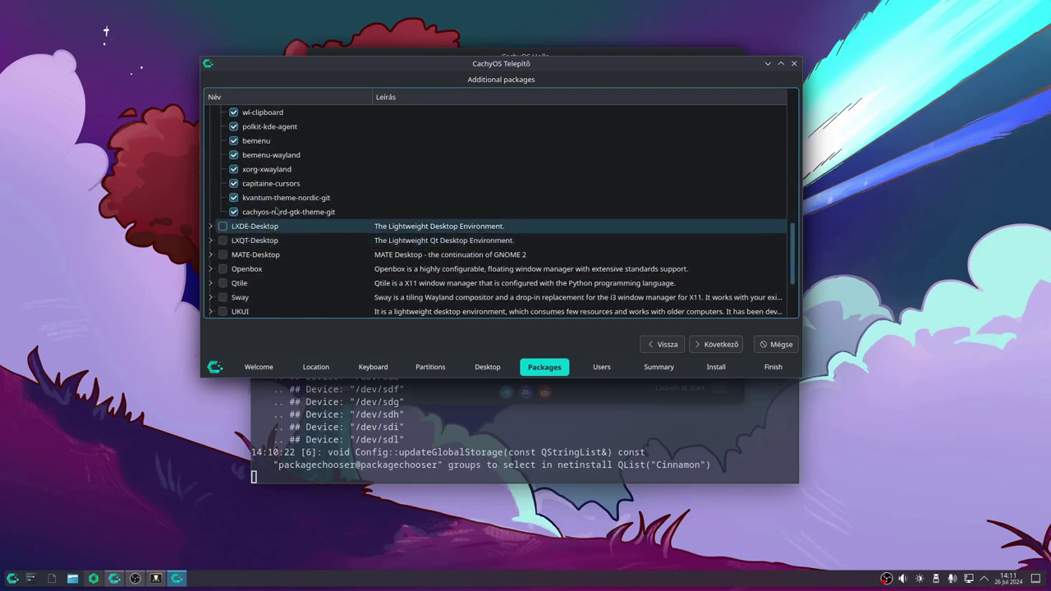
pyautogui.scroll(-2, 299, 183)
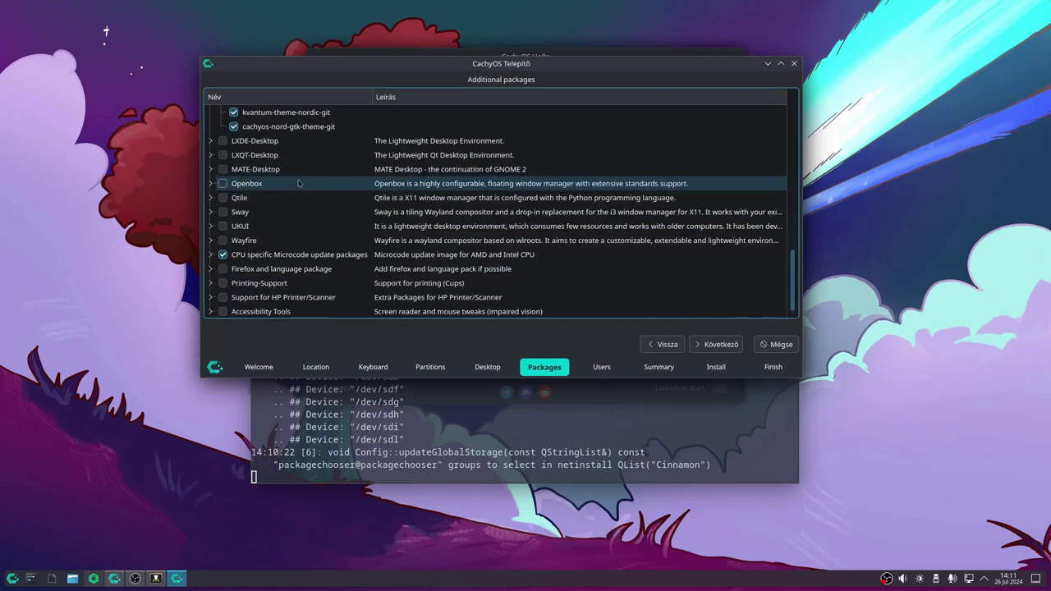
pyautogui.scroll(-1, 299, 183)
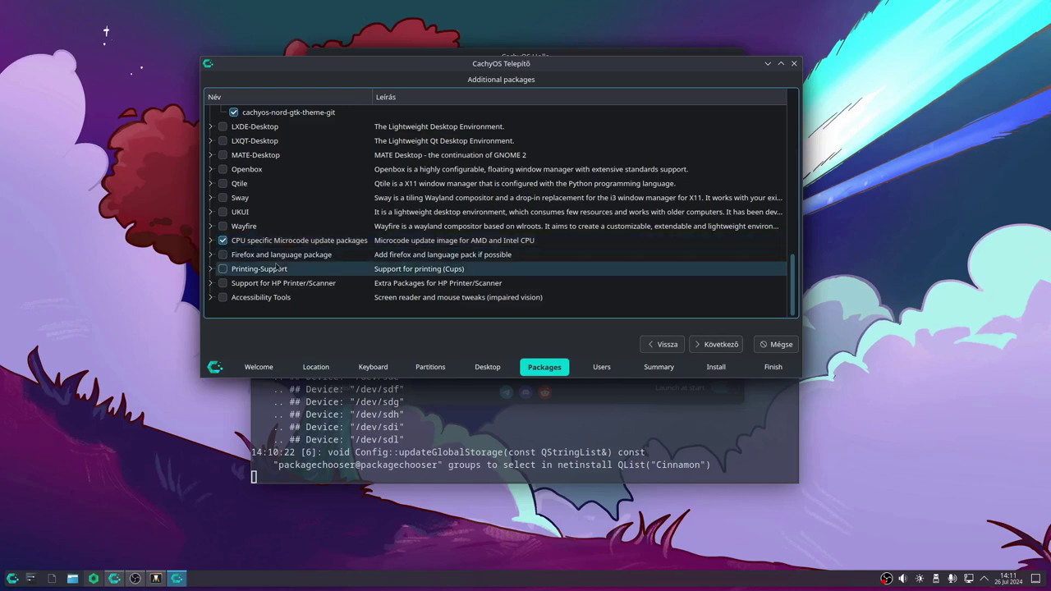
# Tick Firefox and language package, Printing-Support, and Support for HP Printer/Scanner
pyautogui.click(222, 254)
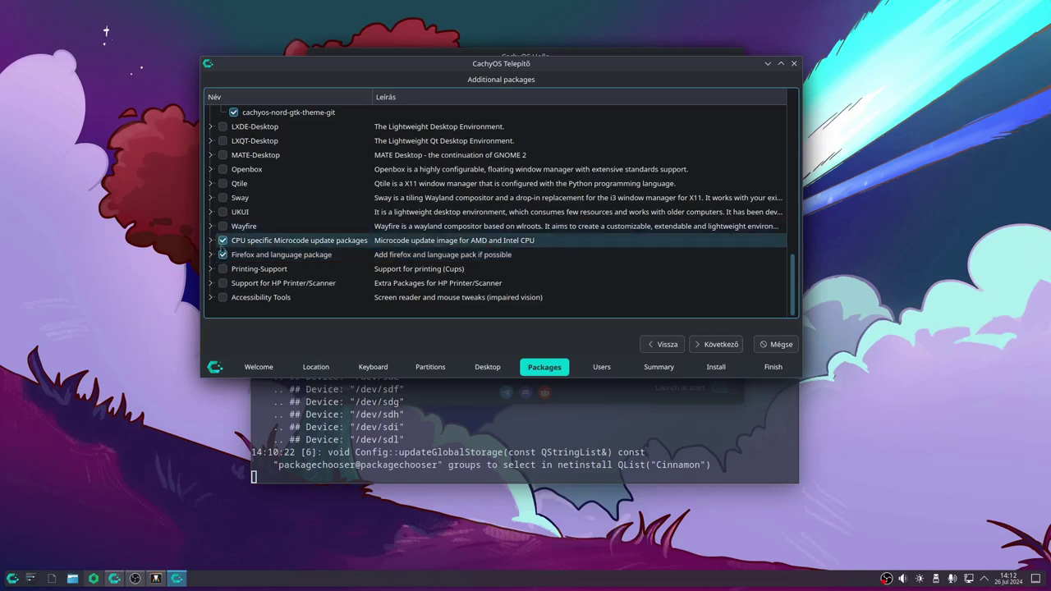
pyautogui.click(222, 268)
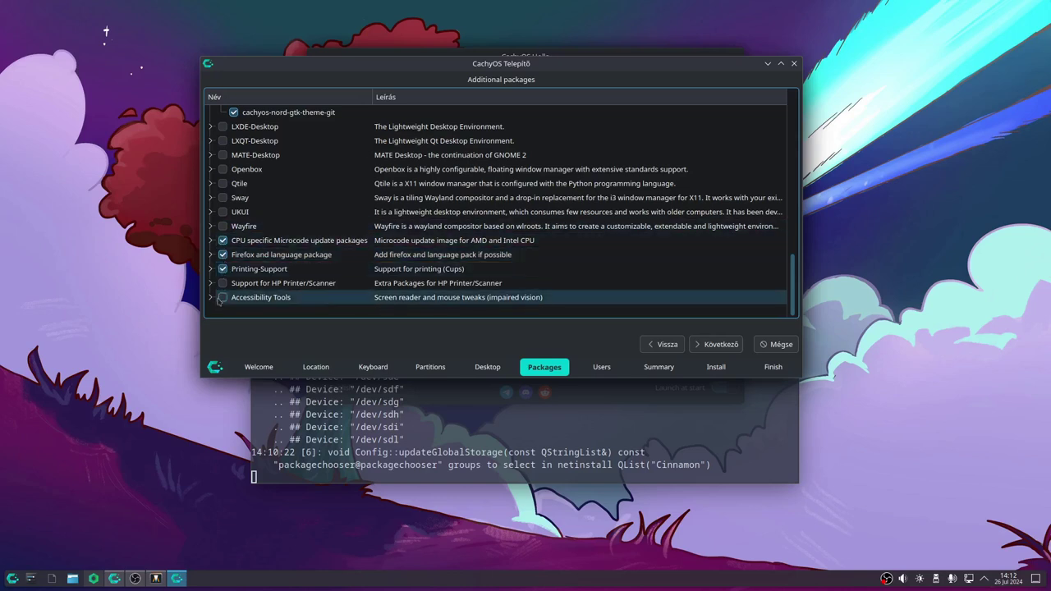
pyautogui.click(237, 284)
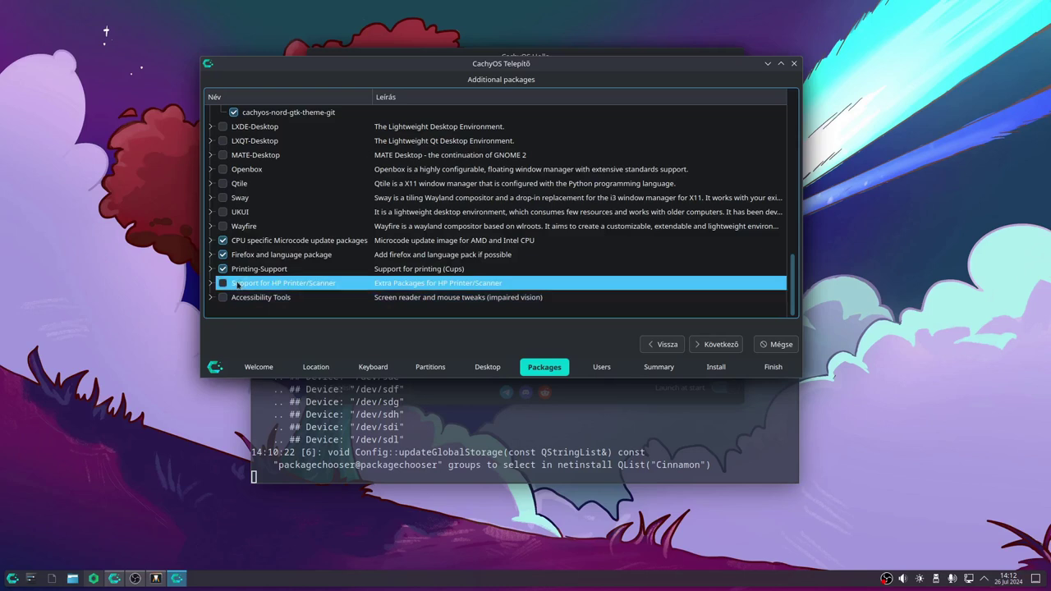
pyautogui.click(222, 282)
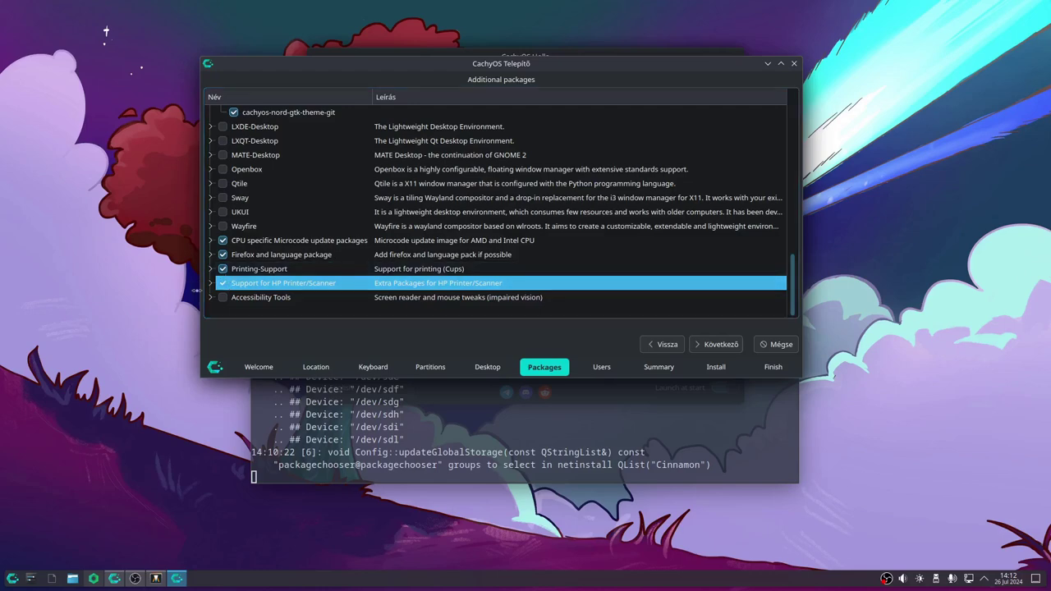
# Expand the HP Printer/Scanner group to check hplip, xsane and cups packages
pyautogui.click(210, 283)
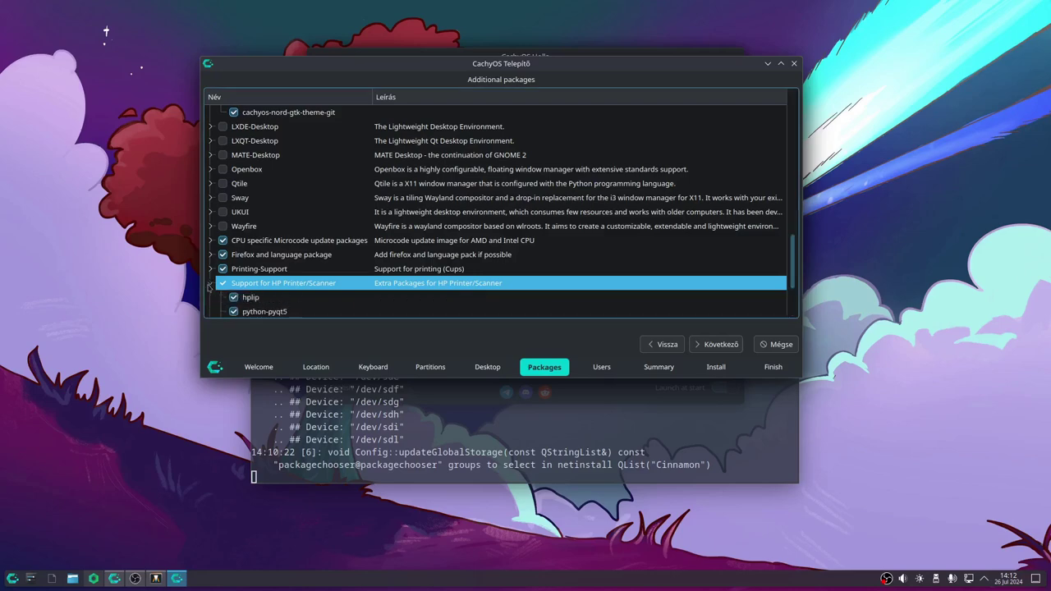
pyautogui.scroll(-2, 279, 240)
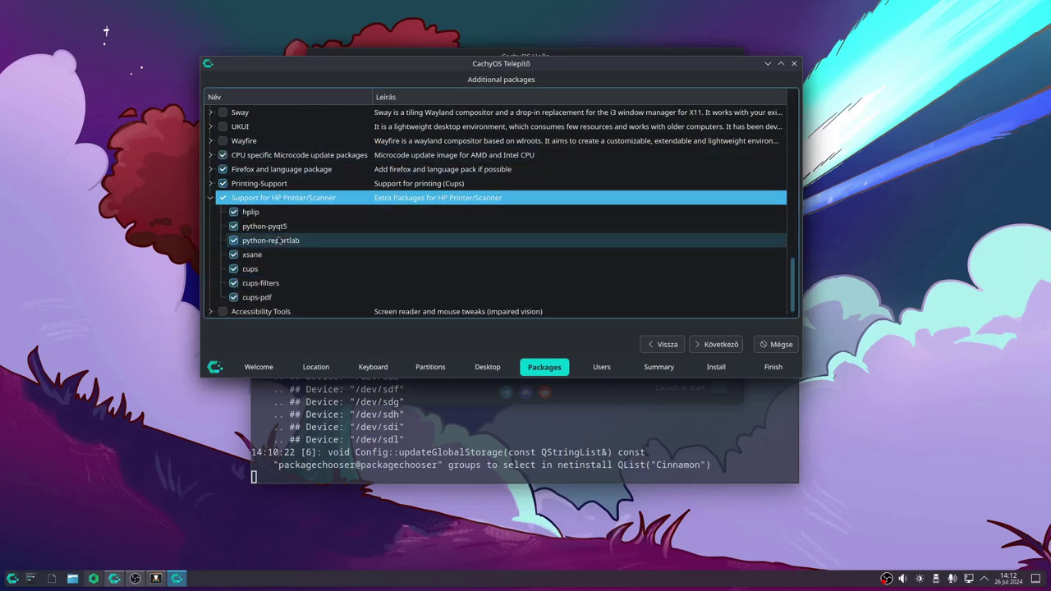
pyautogui.scroll(-1, 278, 239)
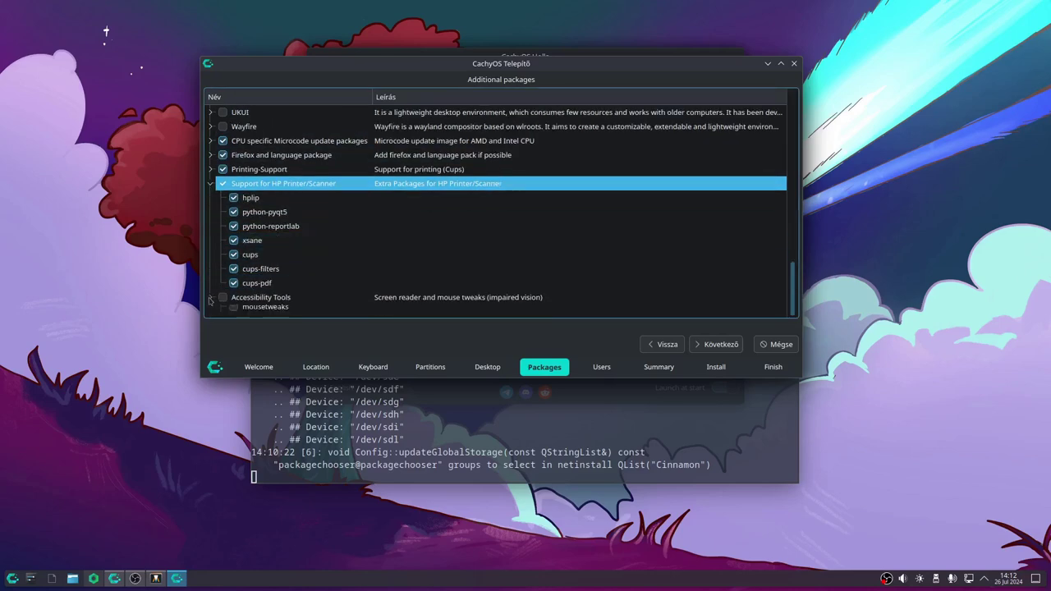
pyautogui.scroll(-1, 305, 249)
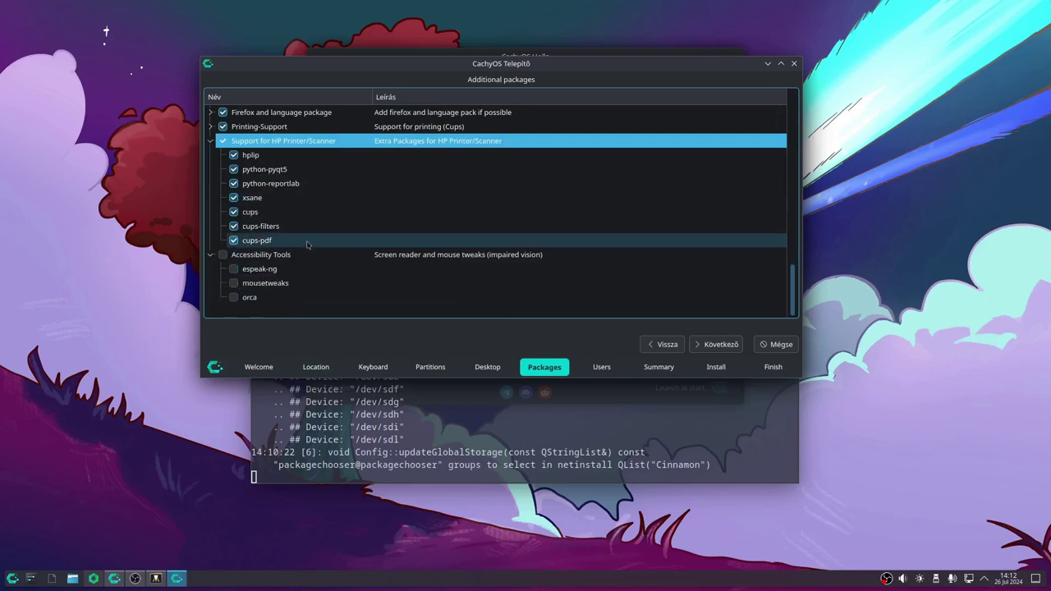
pyautogui.scroll(3, 274, 281)
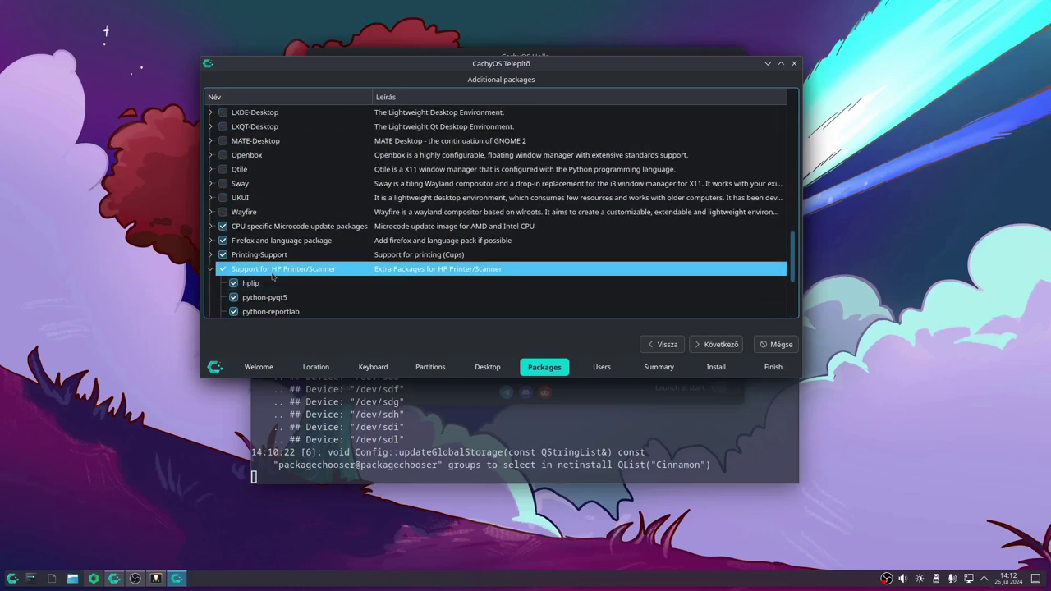
pyautogui.scroll(1, 273, 277)
pyautogui.scroll(8, 274, 277)
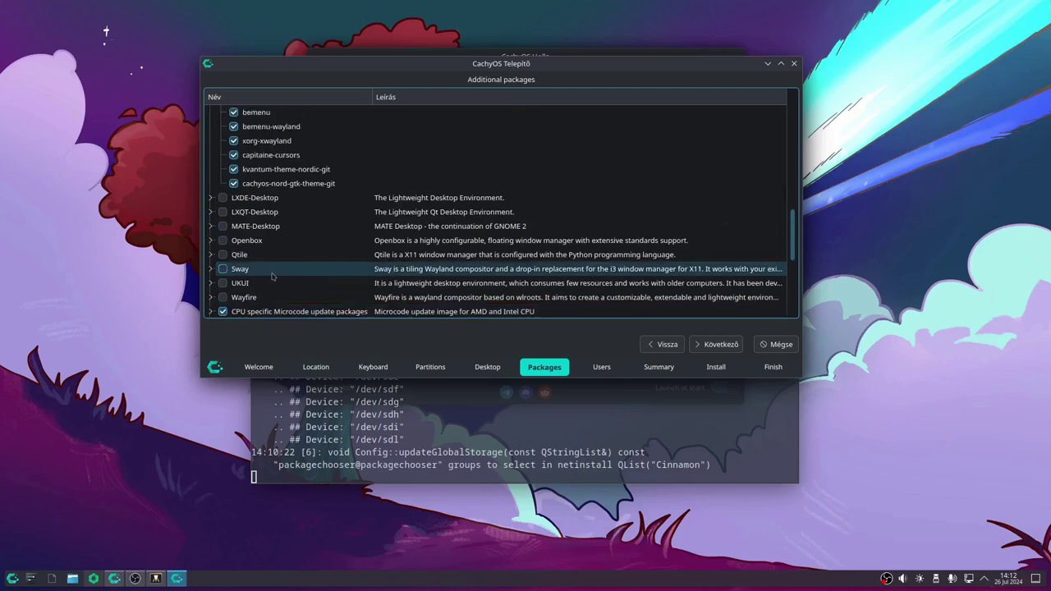
pyautogui.scroll(2, 273, 277)
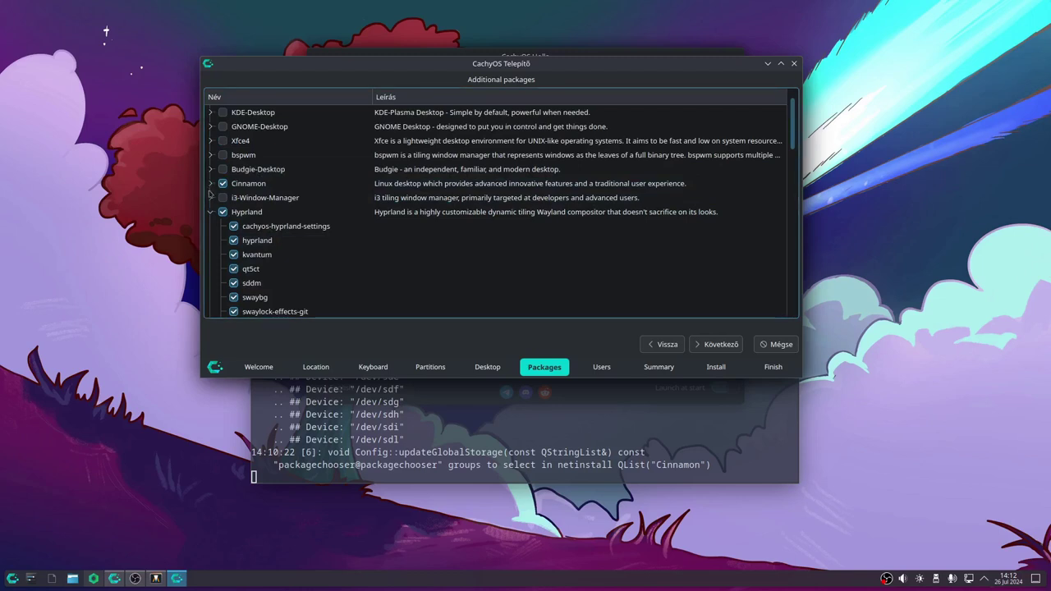
# Expand the Cinnamon group to review cinnamon, gnome-terminal, lightdm and other packages
pyautogui.click(210, 184)
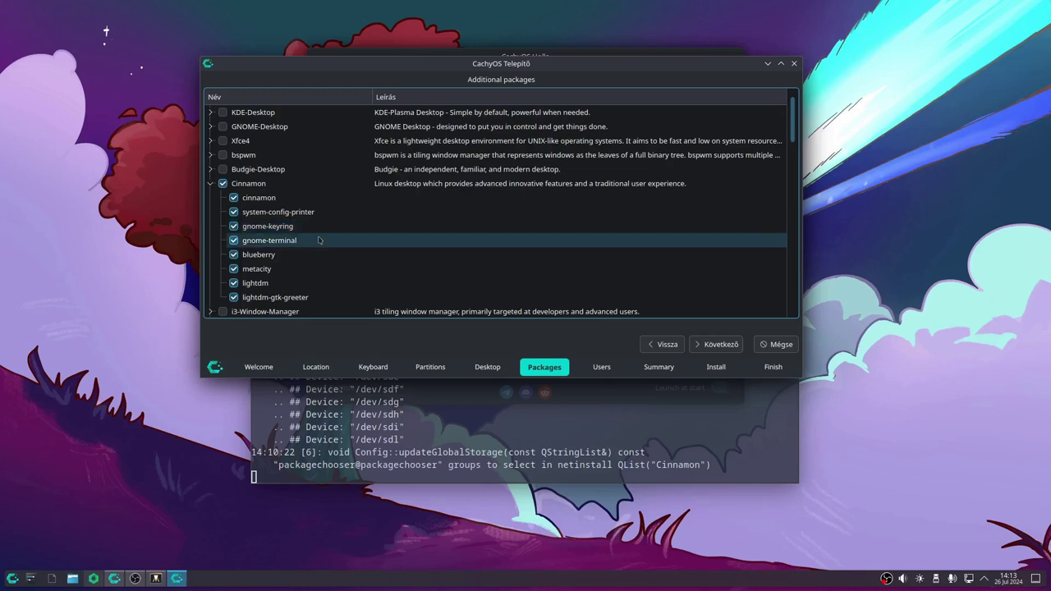
pyautogui.scroll(-10, 319, 239)
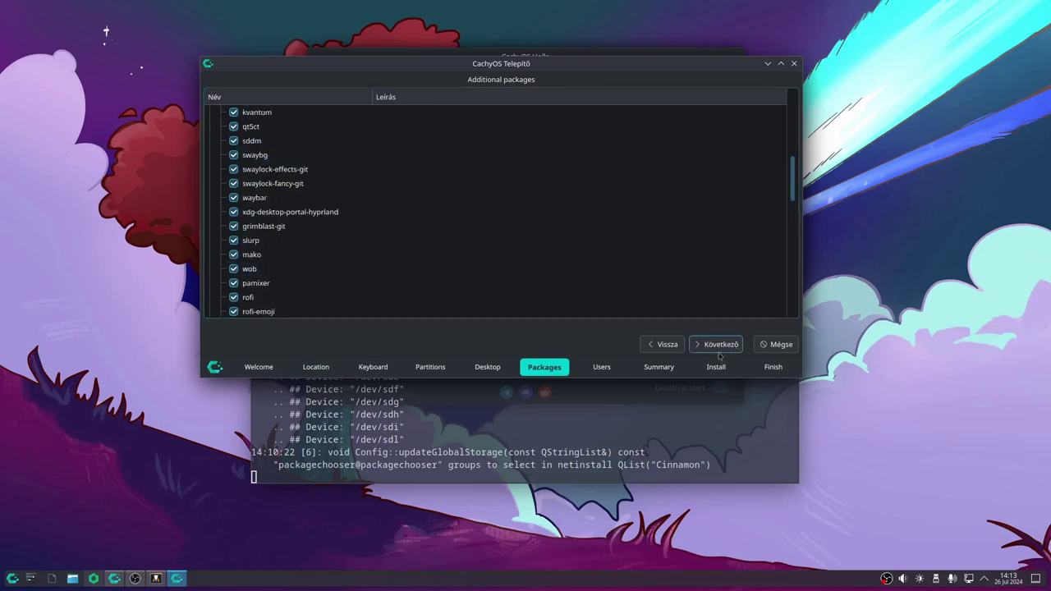
# On the Users page, enter the user's name and trim the computer name to cachyos
pyautogui.click(715, 344)
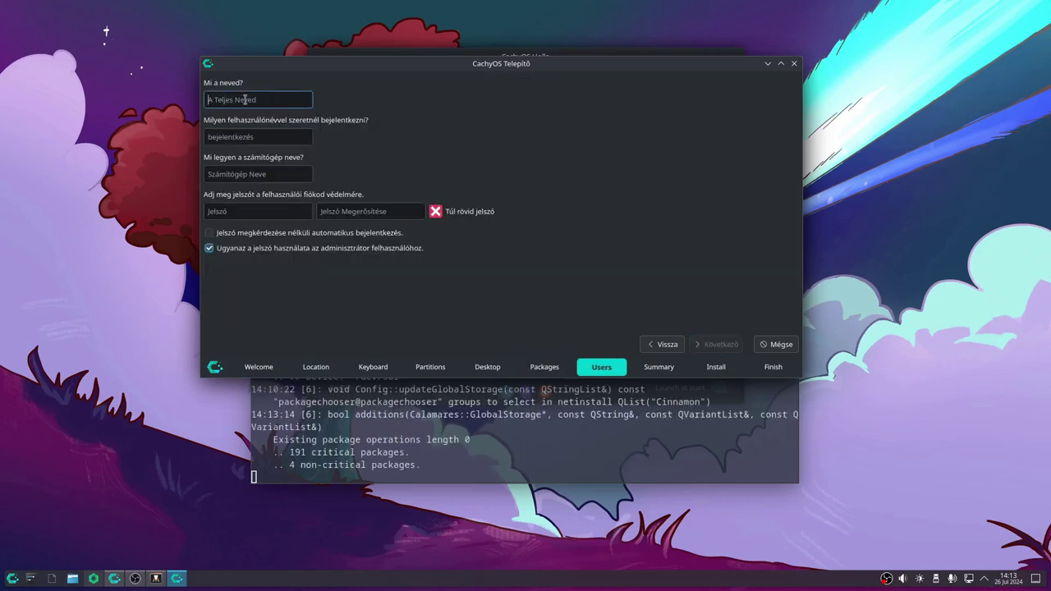
pyautogui.write('Laci')
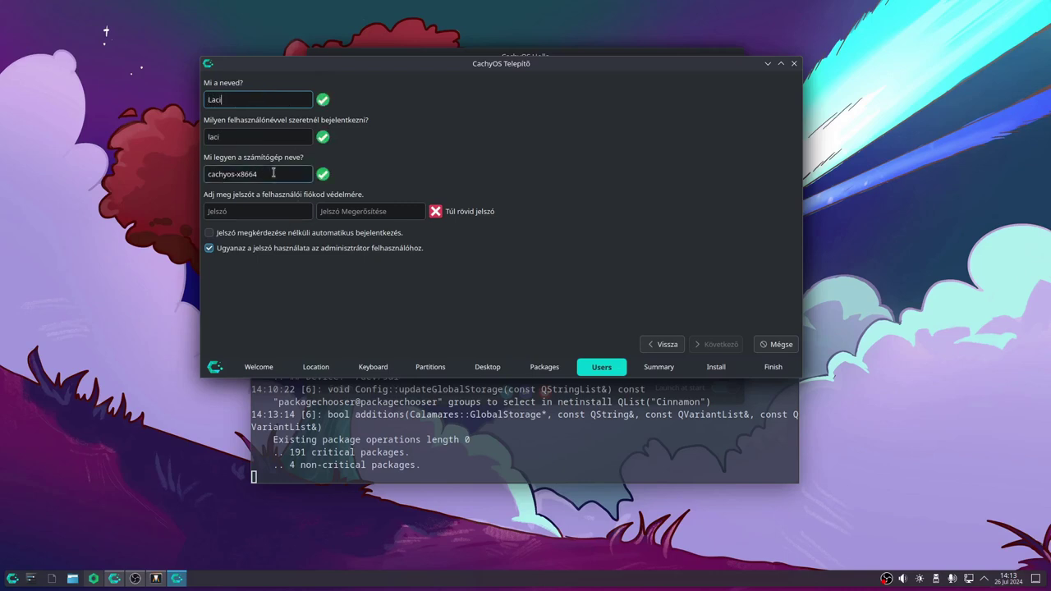
pyautogui.doubleClick(238, 174)
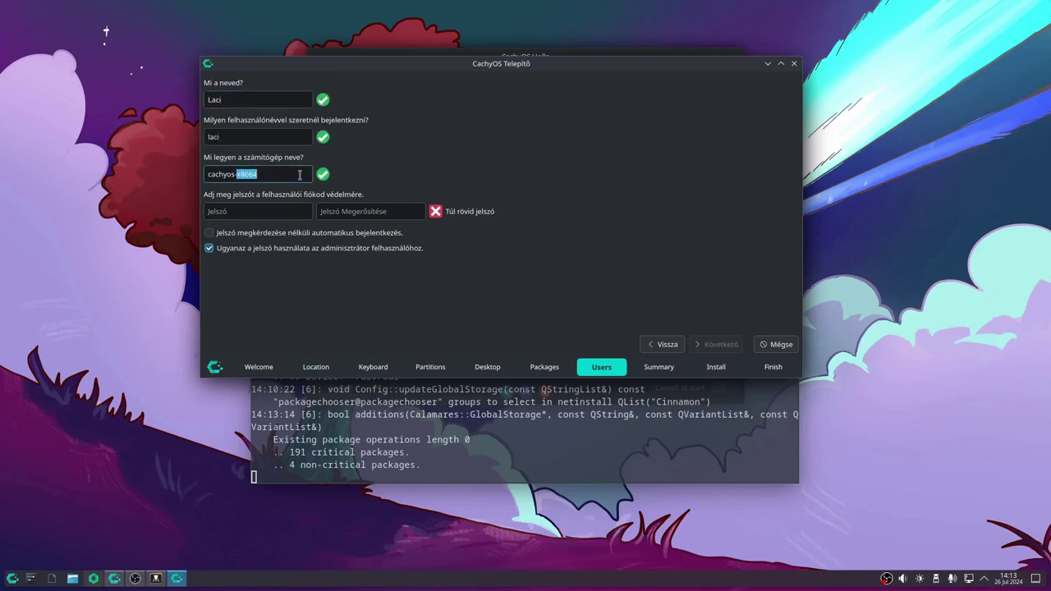
pyautogui.press('BackSpace')
pyautogui.press('BackSpace')
# Enter the account password and its confirmation, retyping both until they match
pyautogui.click(263, 213)
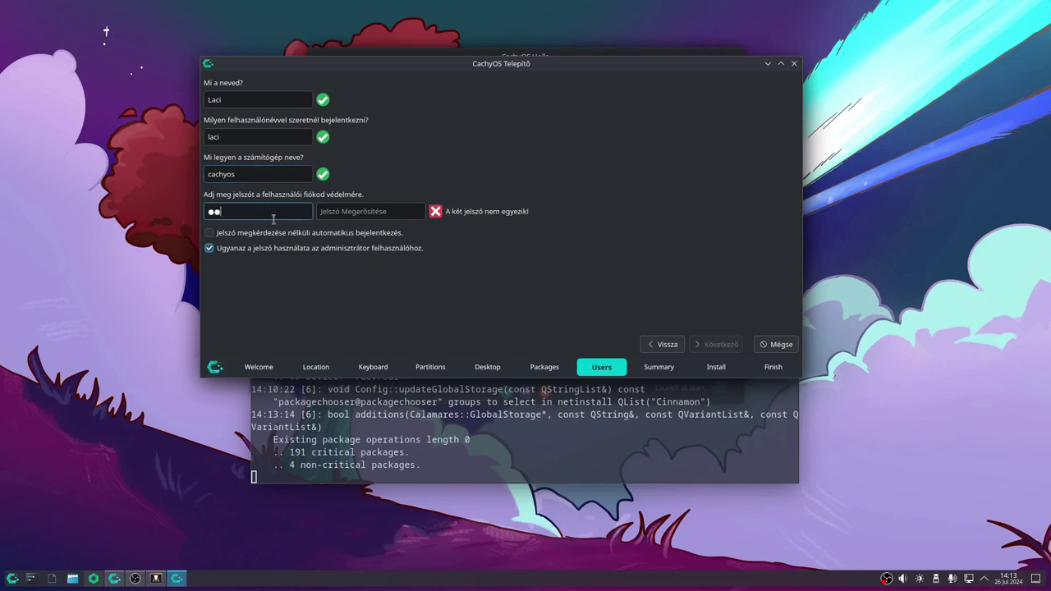
pyautogui.click(347, 214)
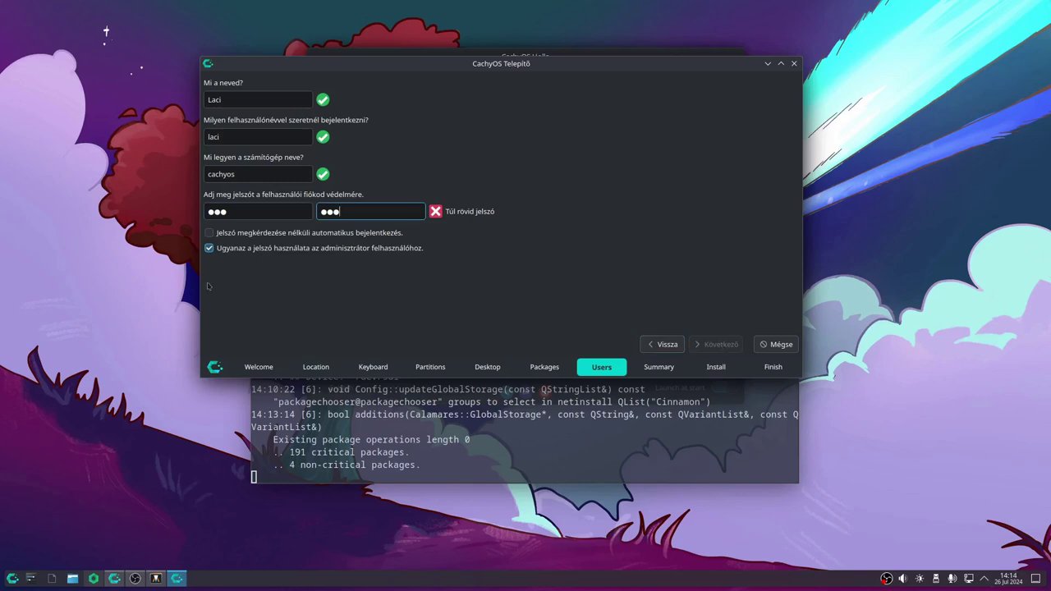
pyautogui.click(261, 210)
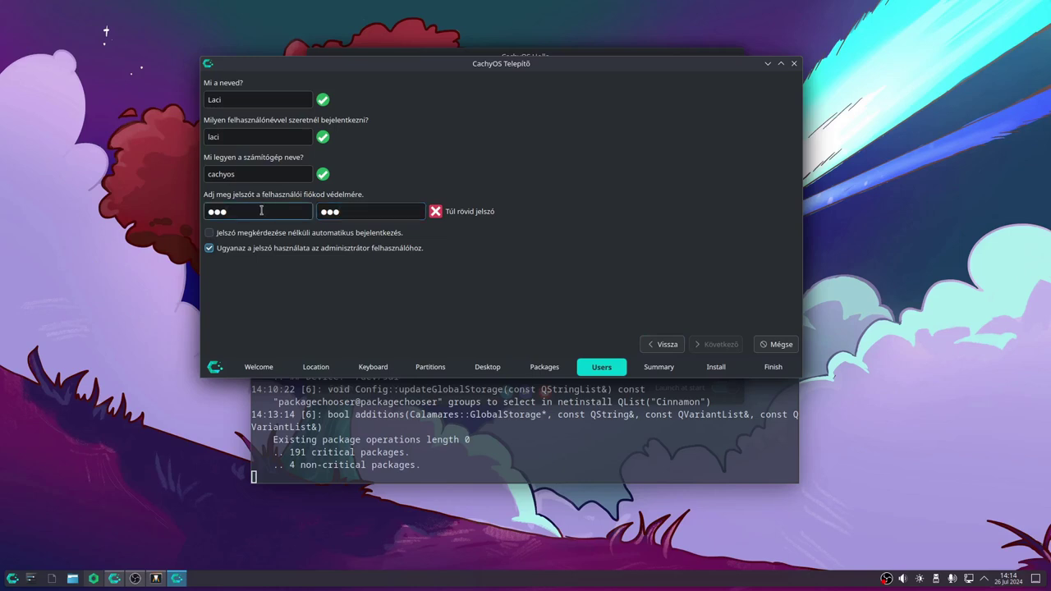
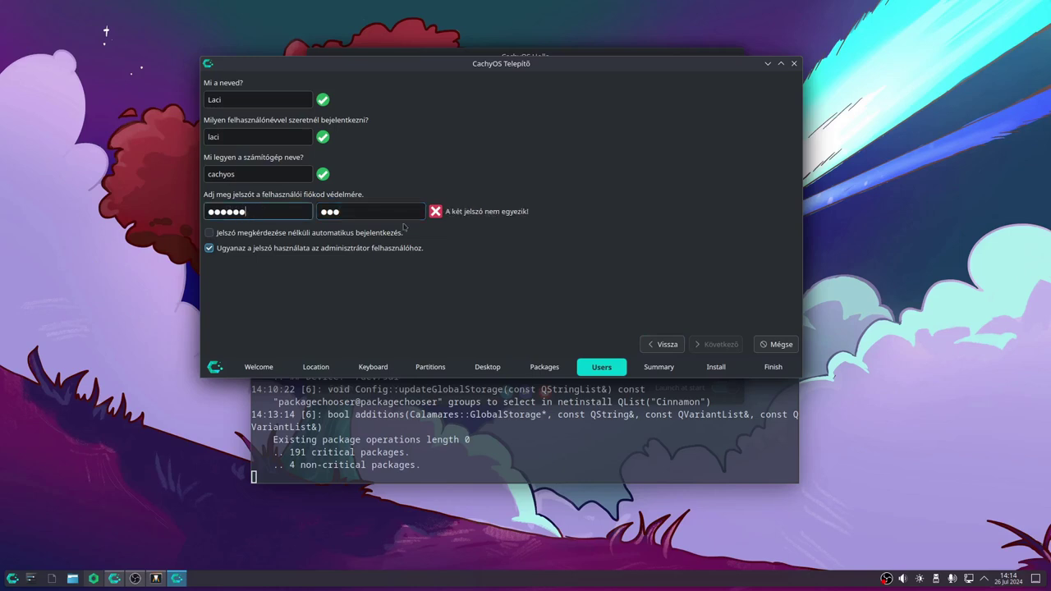
pyautogui.click(399, 210)
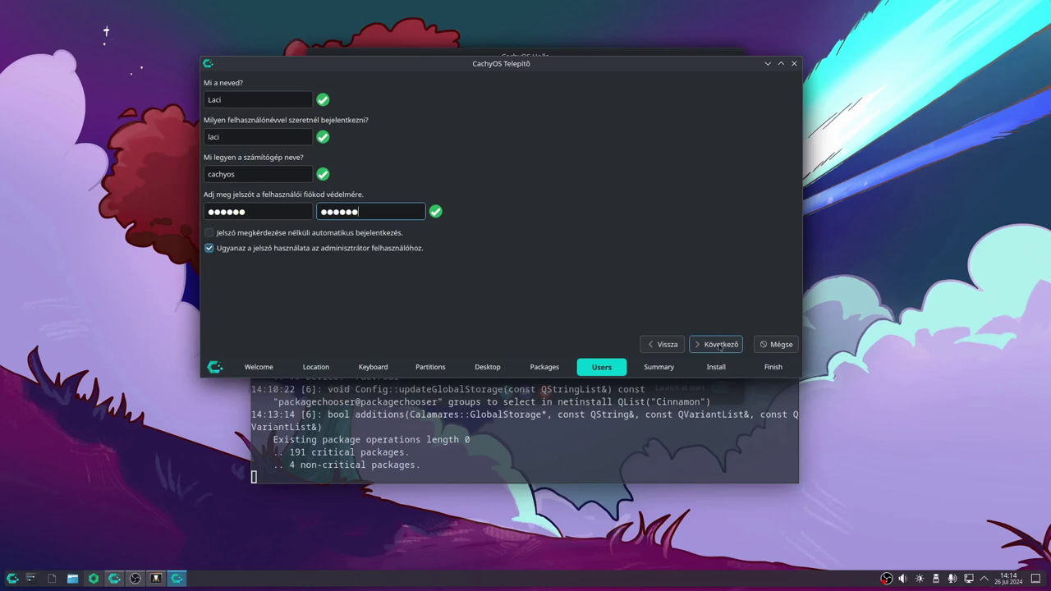
# Proceed from the Users page to the installation Summary
pyautogui.click(720, 345)
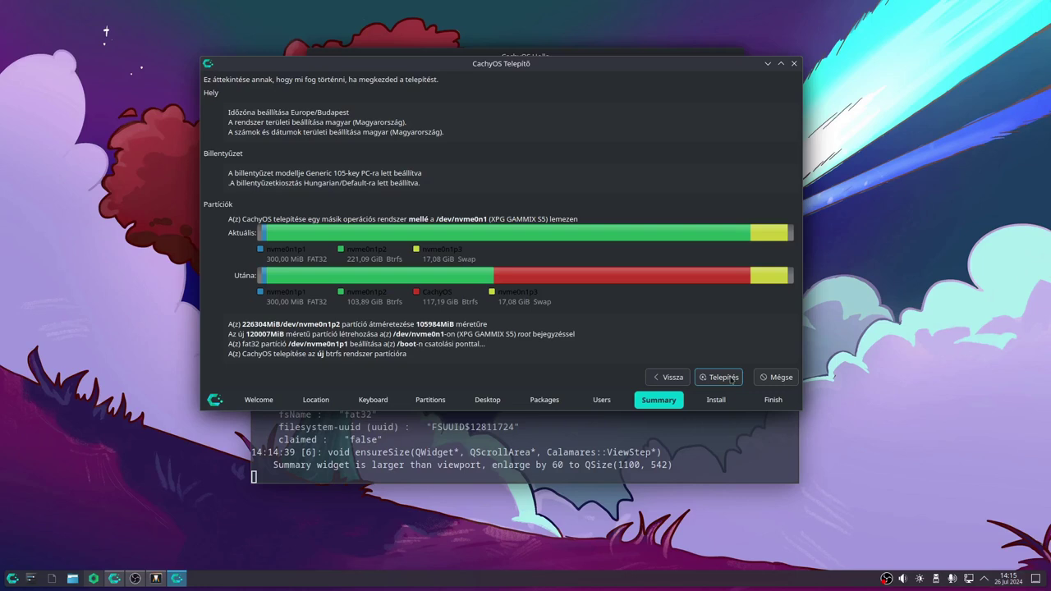
# Start the installation from the Summary page with Telepítés (Install)
pyautogui.click(721, 377)
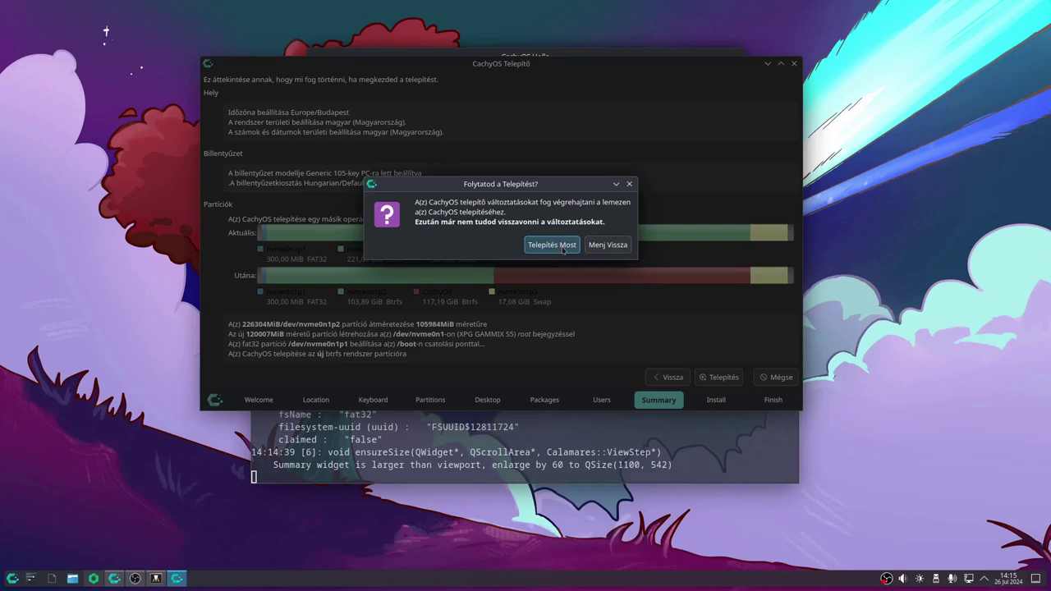
# Confirm Telepítés Most (Install Now) despite the irreversible disk changes and let installation finish
pyautogui.click(563, 248)
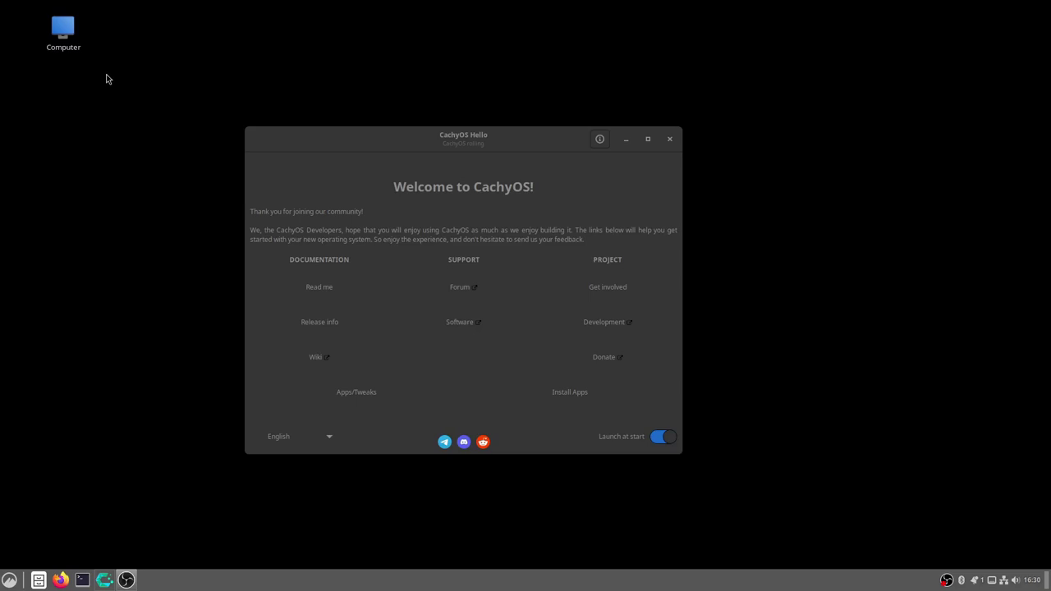
# Open a terminal window, move it to the left-centre and maximize it to full screen
pyautogui.click(83, 580)
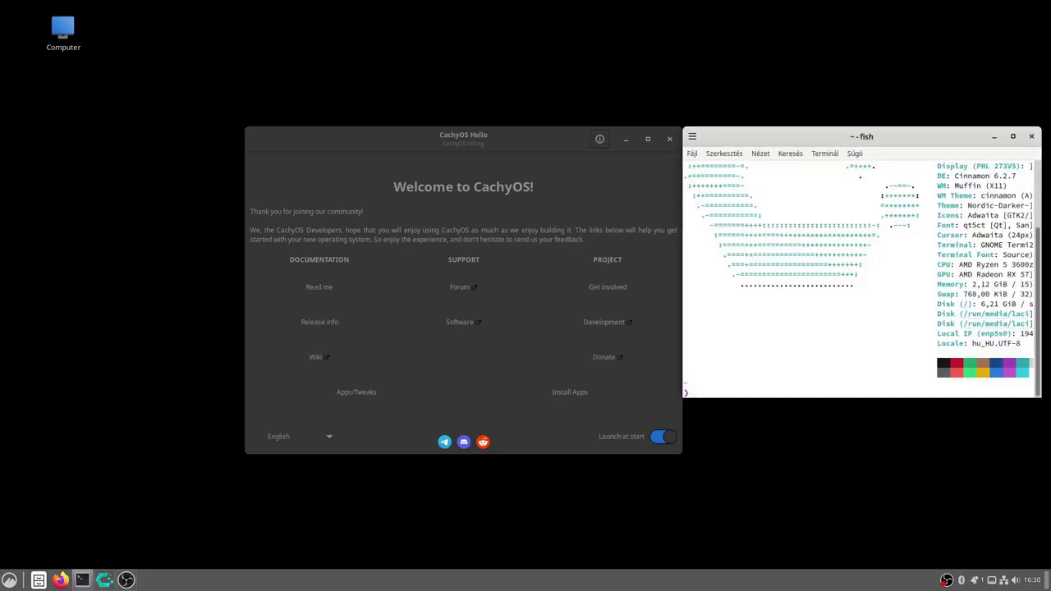
pyautogui.moveTo(758, 138); pyautogui.dragTo(410, 132)
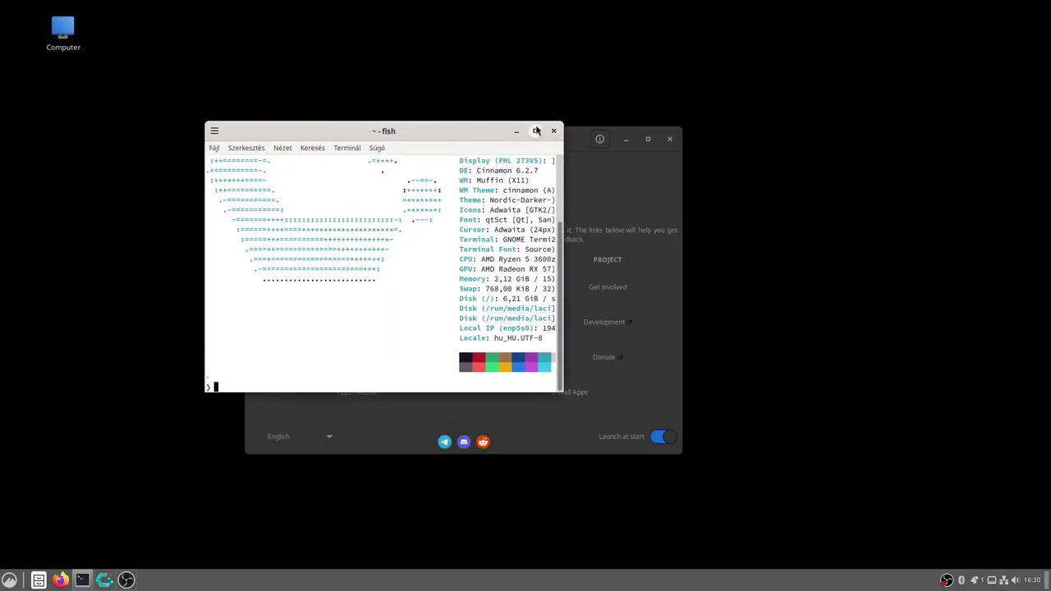
pyautogui.click(535, 131)
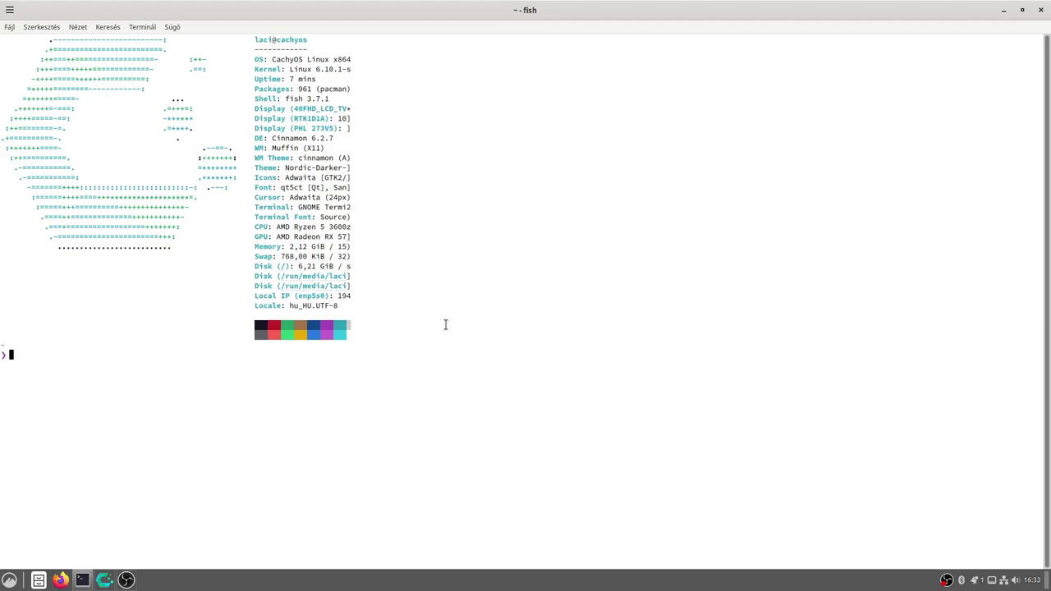
# Close the maximized terminal window
pyautogui.click(1036, 10)
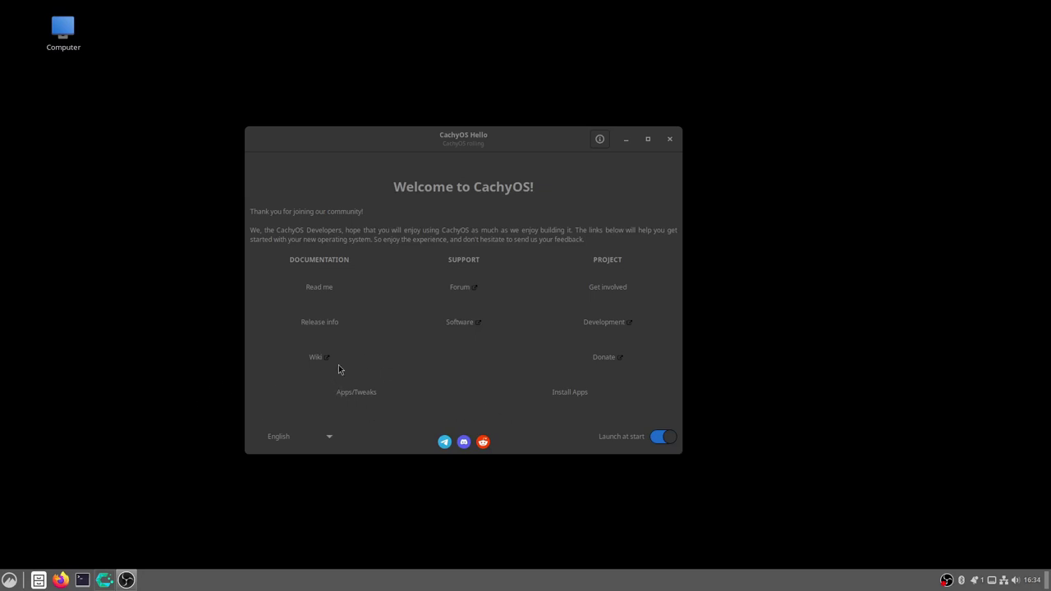
# Open the Install Apps list and expand Browsers, where Firefox shows as installed
pyautogui.click(557, 395)
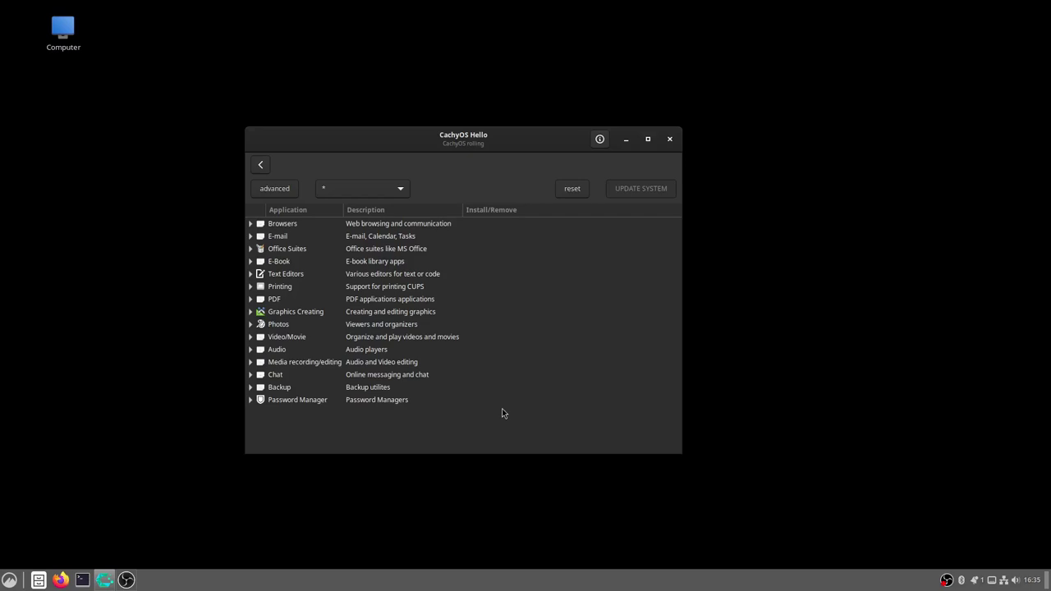
pyautogui.click(268, 229)
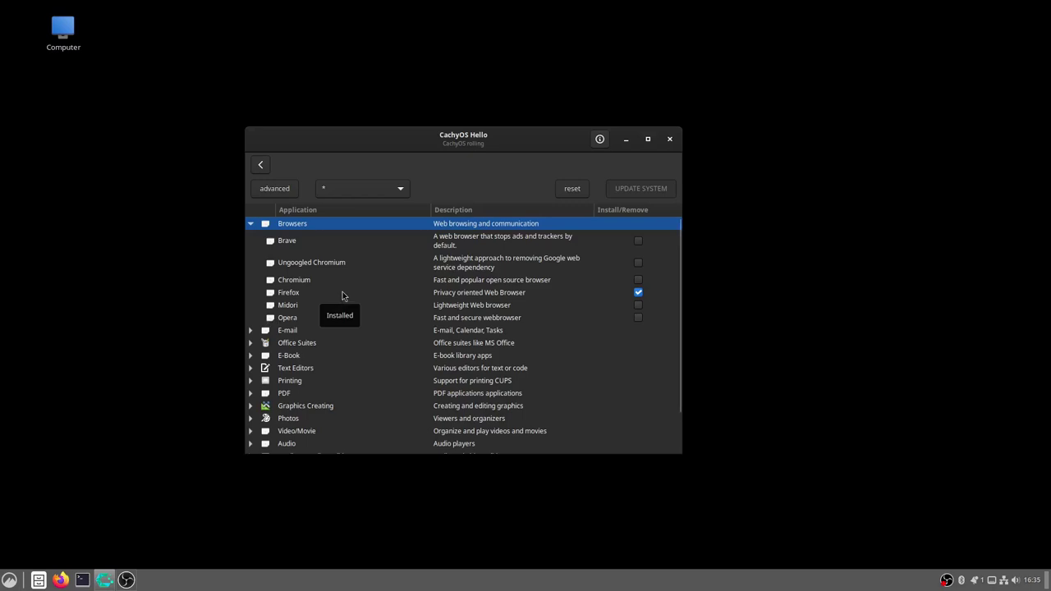
pyautogui.scroll(-1, 336, 301)
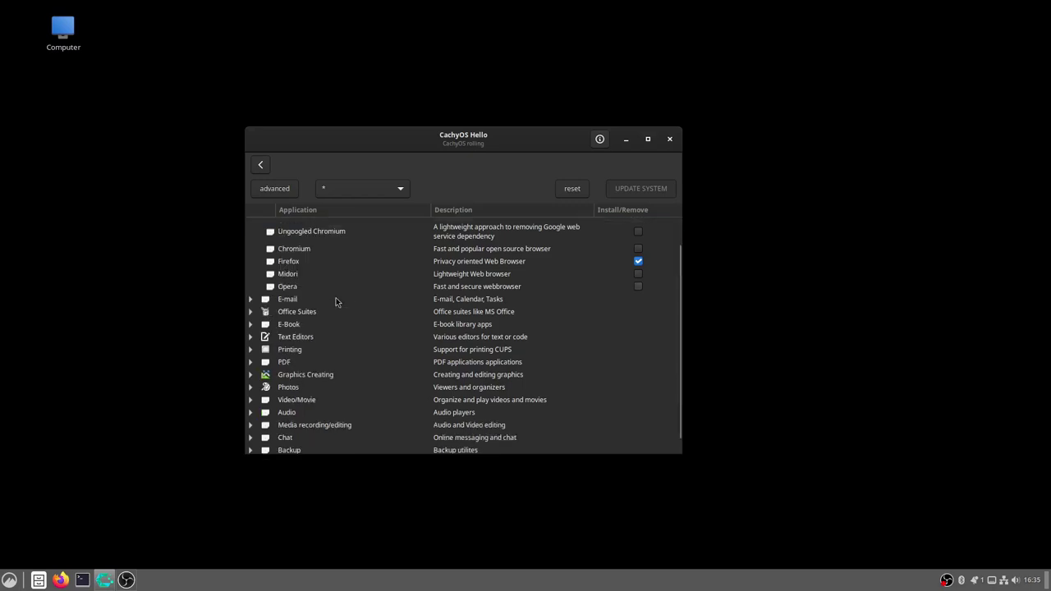
# Expand the E-Book and Text Editors categories in the app list
pyautogui.click(250, 324)
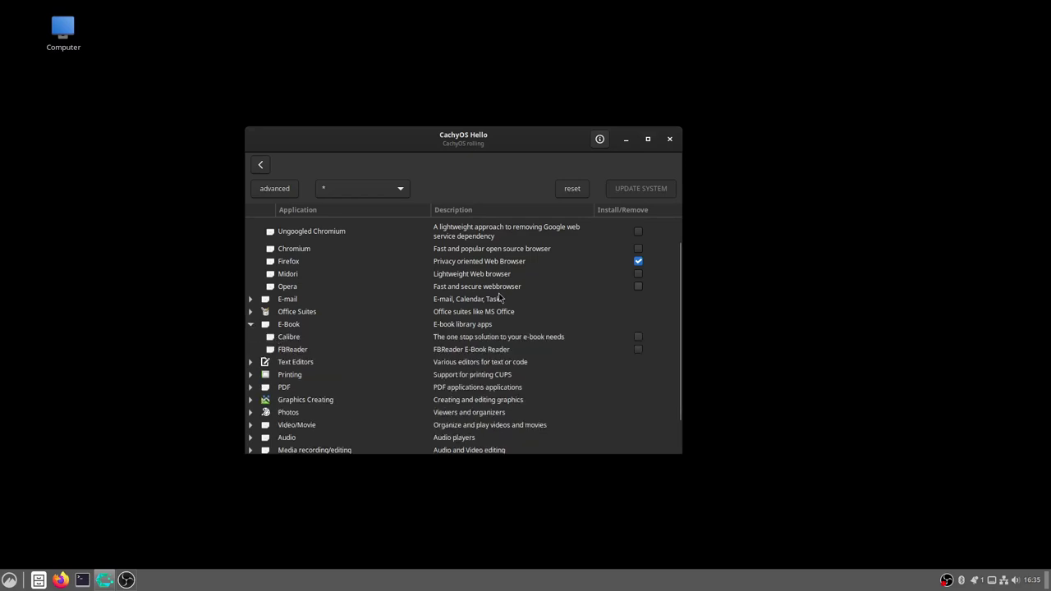
pyautogui.scroll(-1, 370, 333)
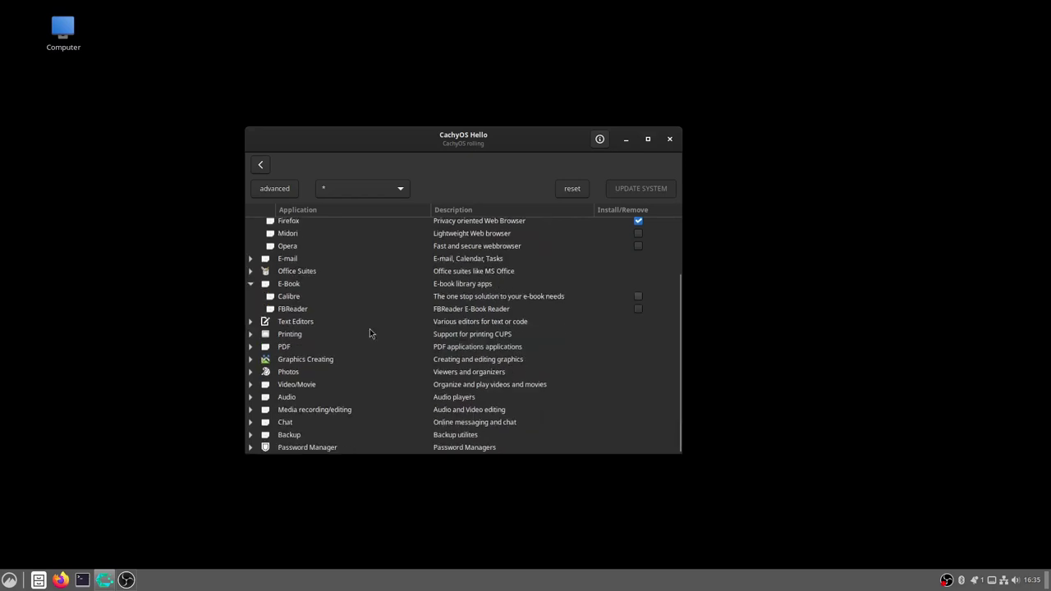
pyautogui.click(297, 324)
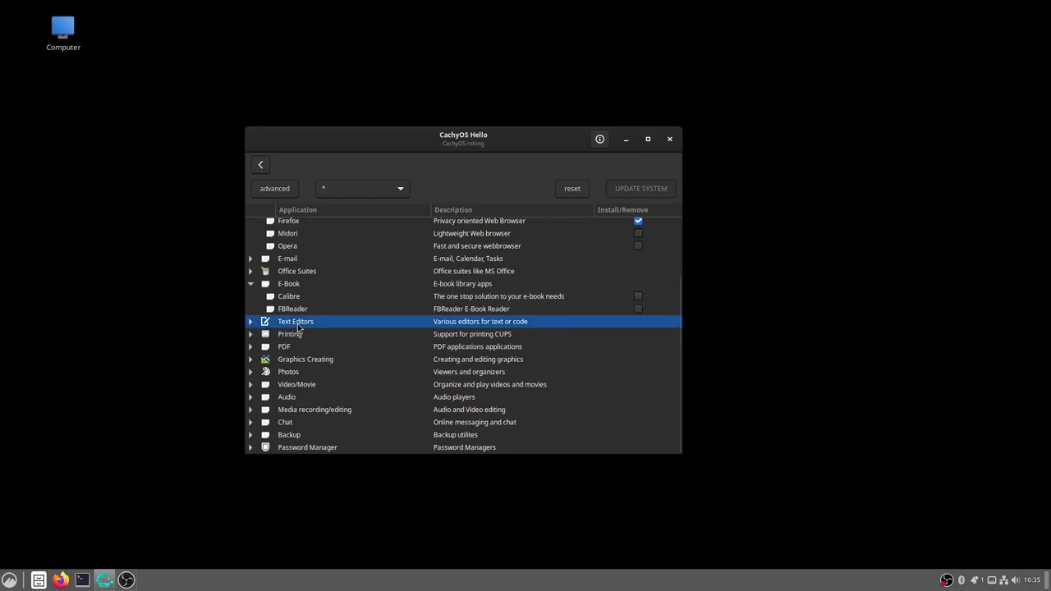
pyautogui.click(250, 322)
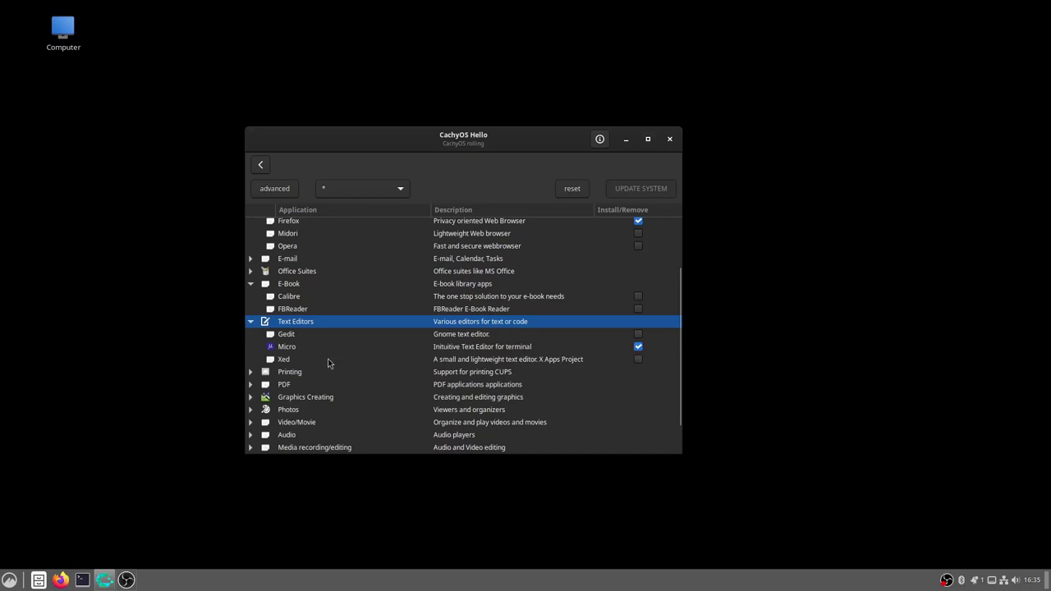
pyautogui.scroll(-1, 328, 364)
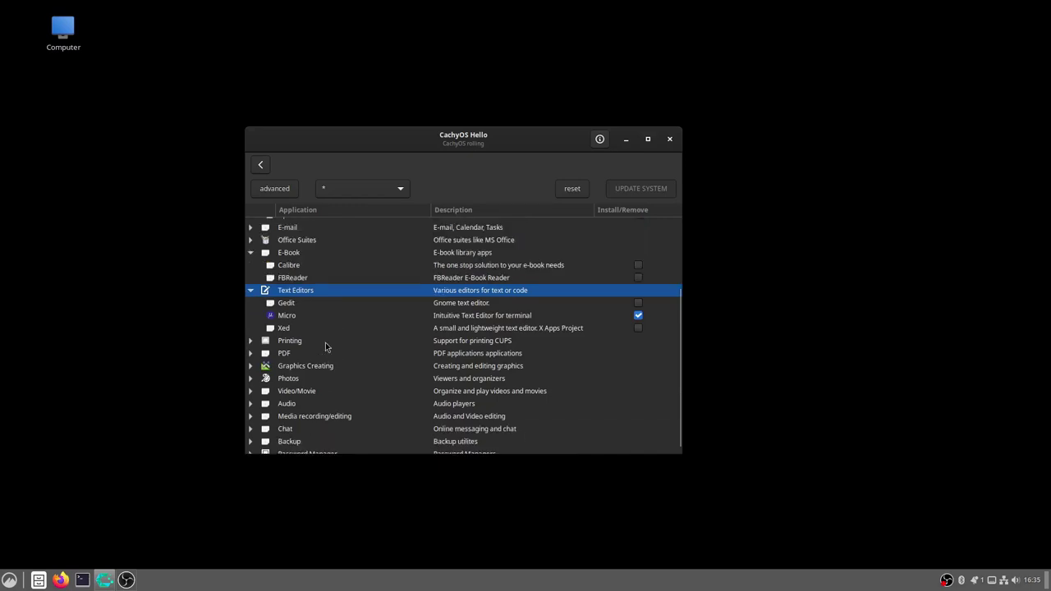
pyautogui.scroll(-1, 371, 325)
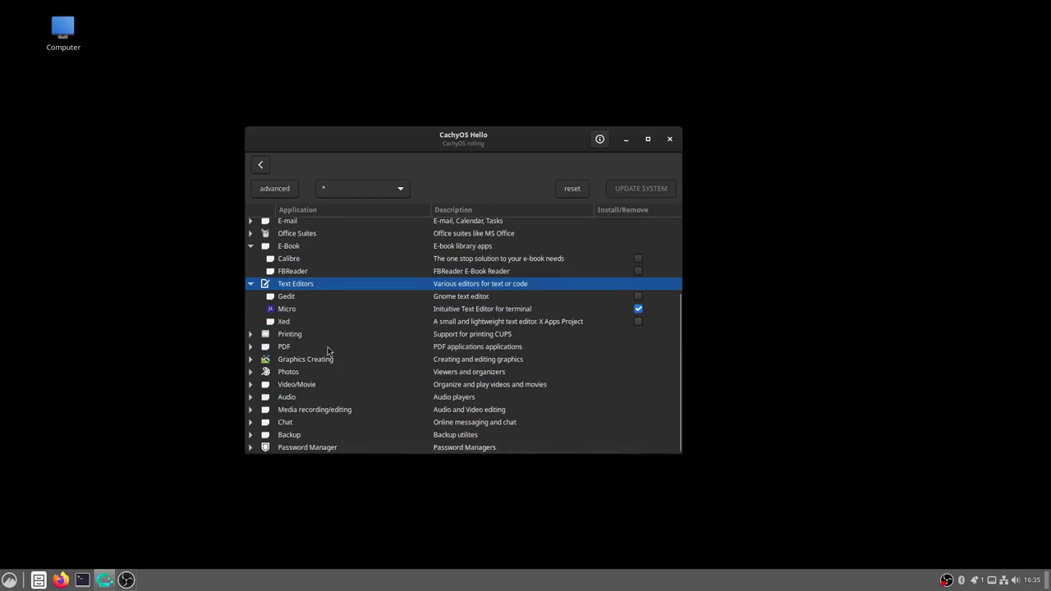
# Expand the Audio and Backup categories, then show the category filter list
pyautogui.click(250, 398)
pyautogui.scroll(-2, 439, 349)
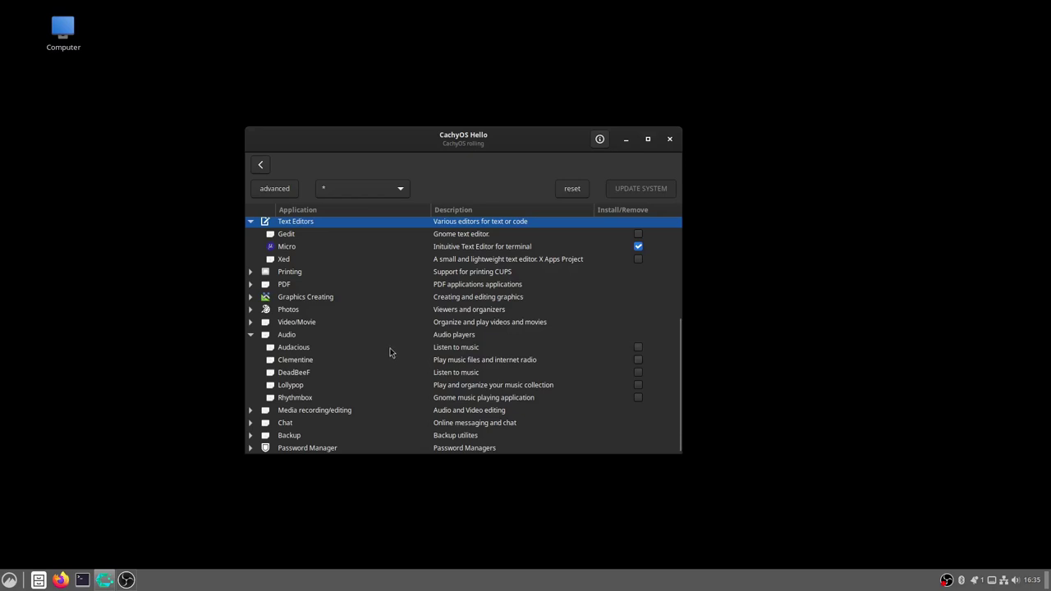
pyautogui.scroll(-1, 390, 352)
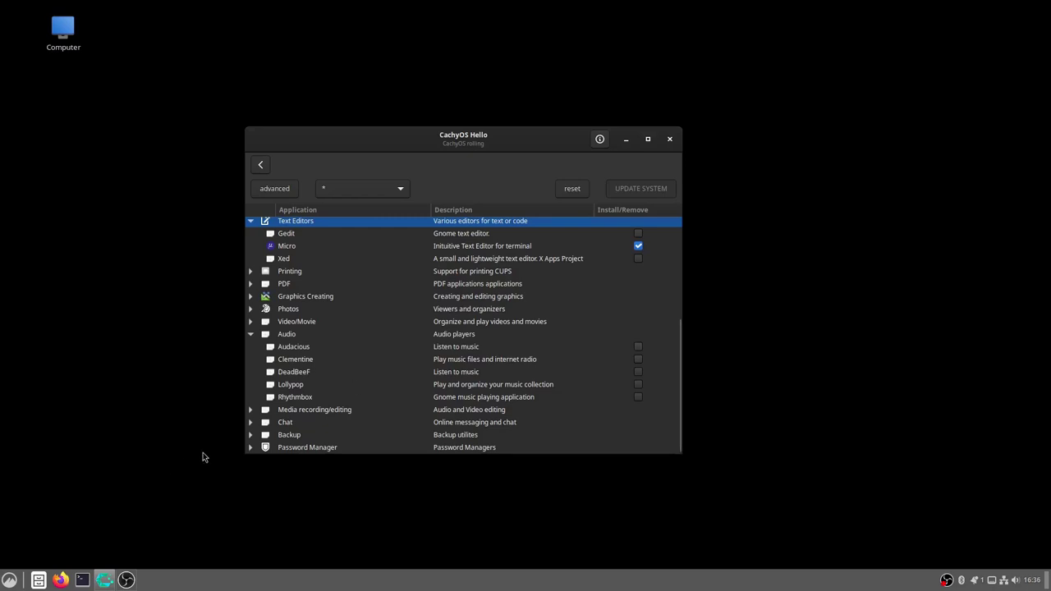
pyautogui.click(251, 434)
pyautogui.scroll(-2, 409, 341)
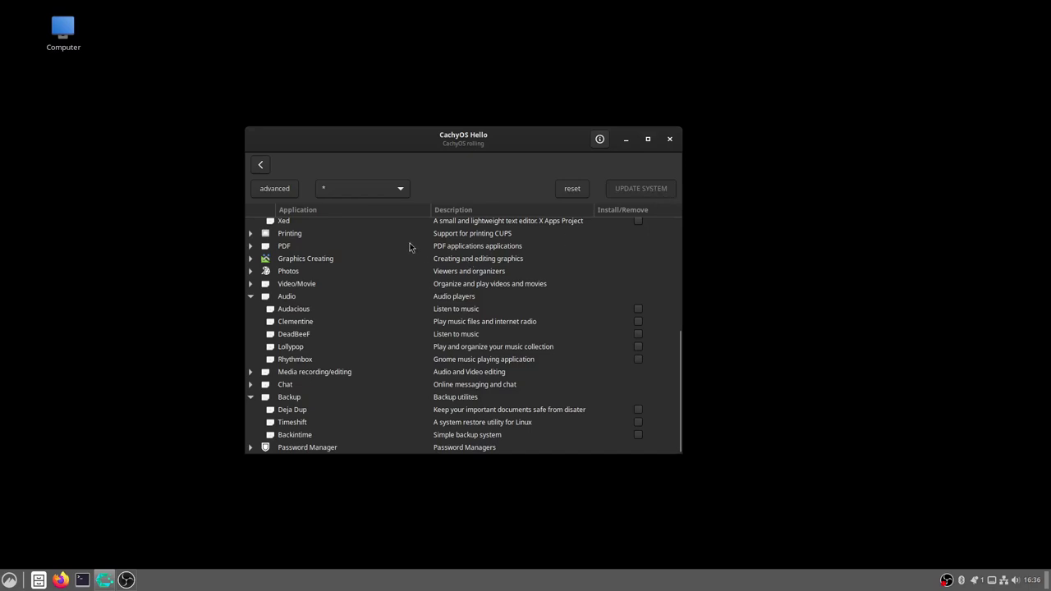
pyautogui.click(395, 196)
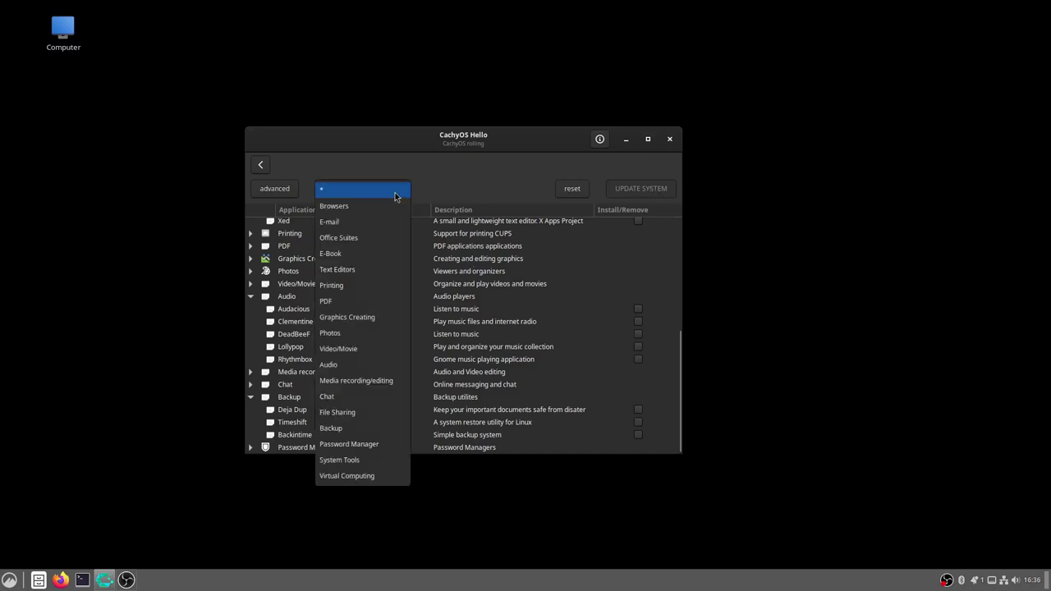
# Close the category list keeping '*' (all categories) and go back to the welcome page
pyautogui.click(309, 303)
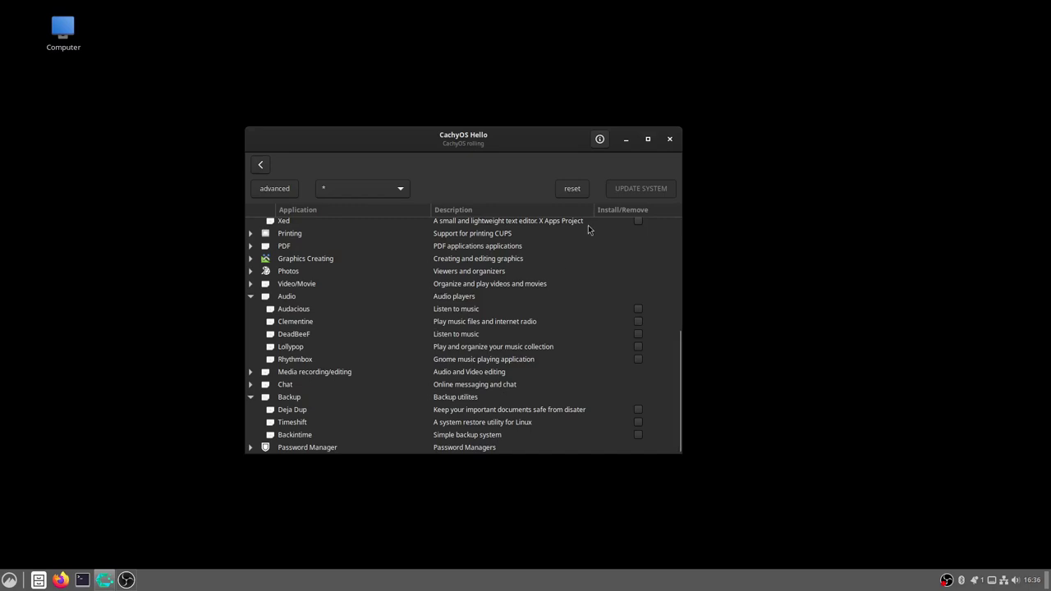
pyautogui.click(259, 166)
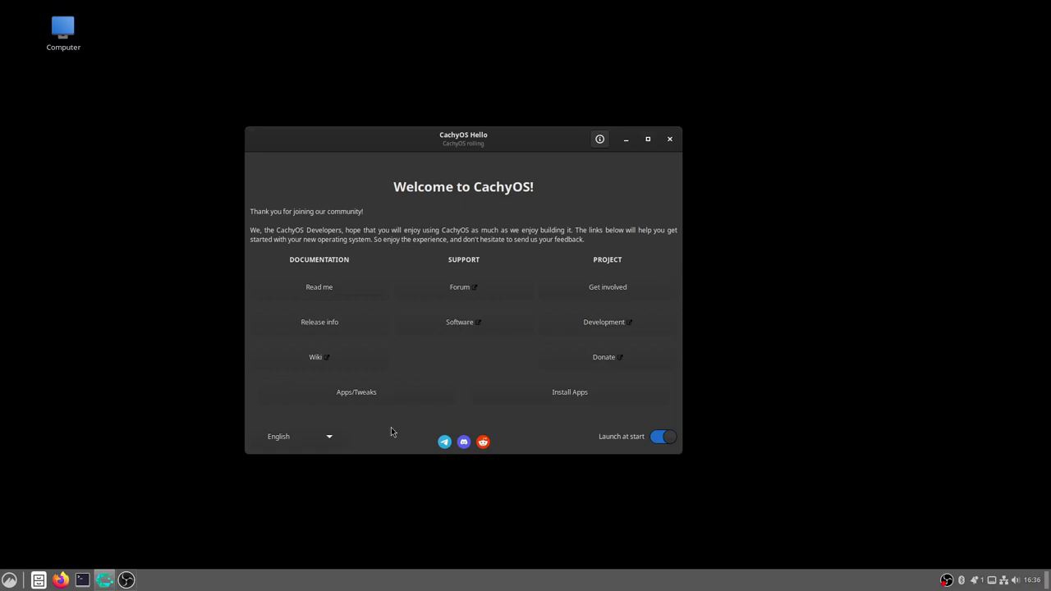
# Visit the Apps/Tweaks page and launch the CachyOS Package Installer
pyautogui.click(357, 400)
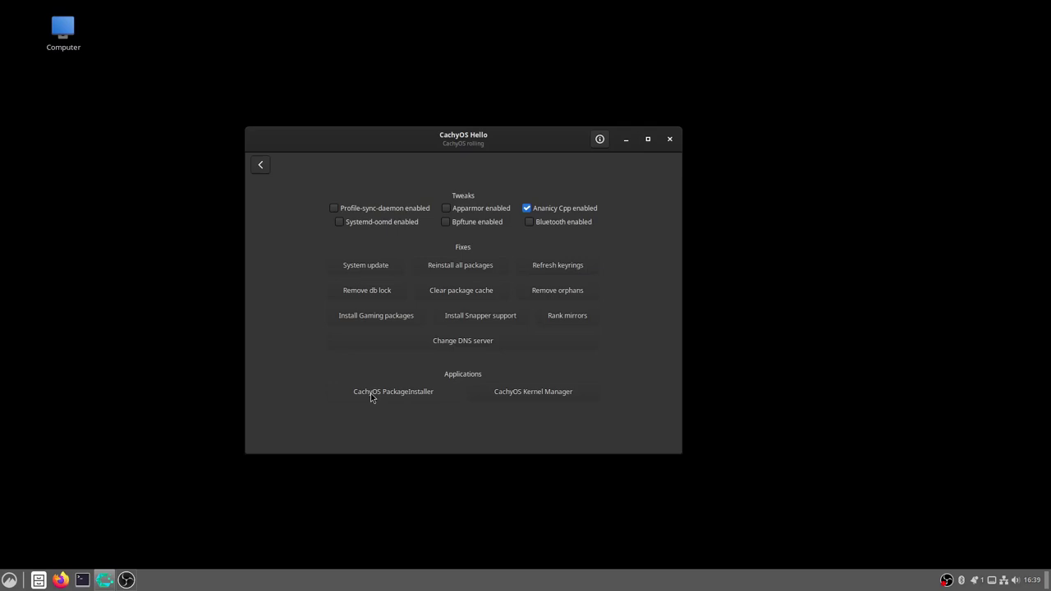
pyautogui.click(371, 399)
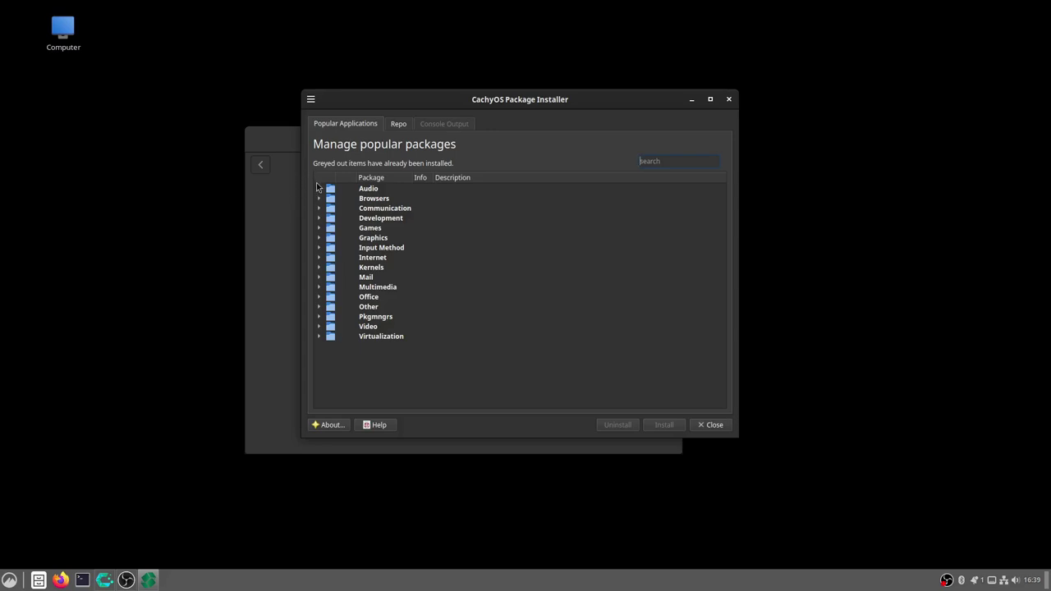
# Browse Audio packages and the Repo list, close the installer, and launch Kernel Manager
pyautogui.click(318, 188)
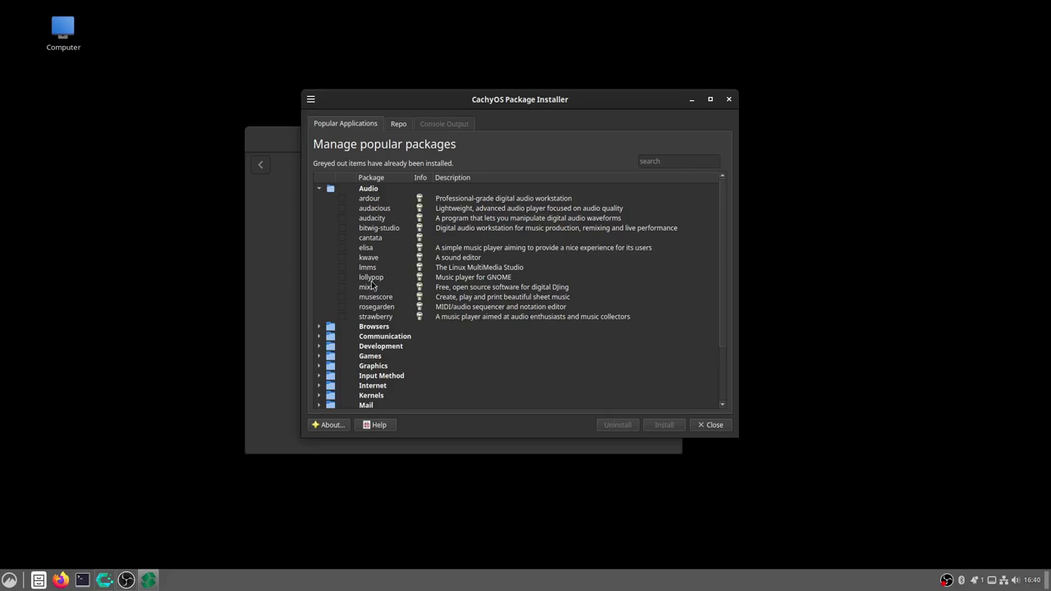
pyautogui.click(397, 124)
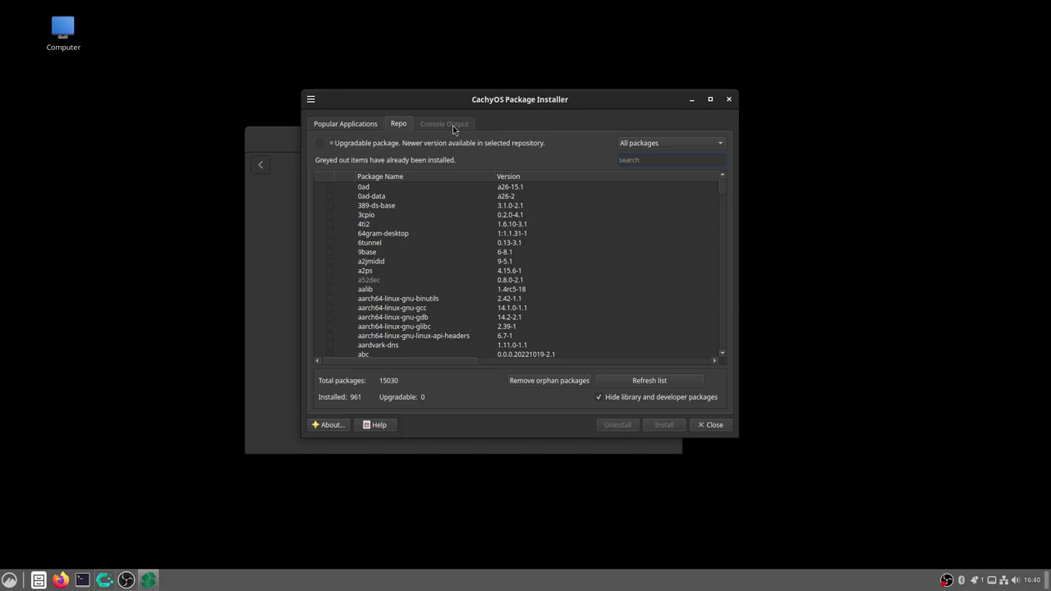
pyautogui.click(727, 100)
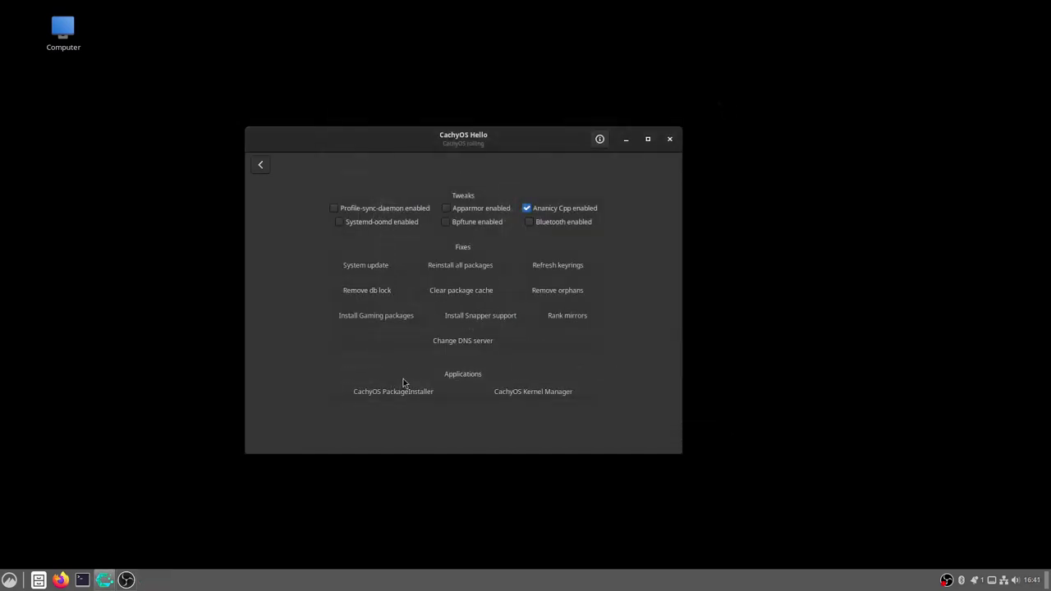
pyautogui.click(540, 394)
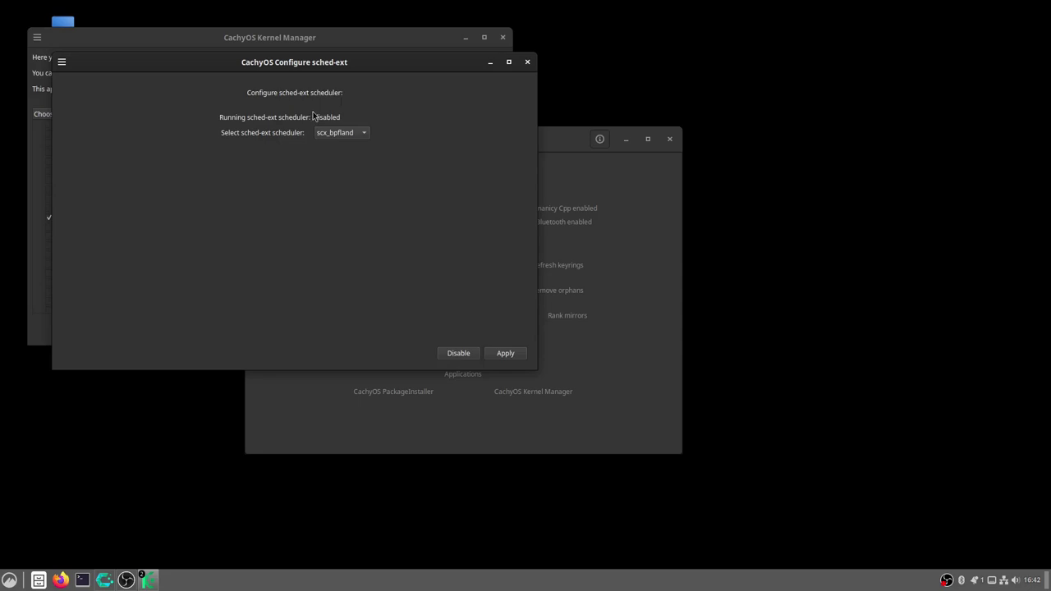
# Open the sched-ext scheduler config to see the available schedulers
pyautogui.click(348, 132)
# Keep scx_bpfland as the sched-ext scheduler, close its settings, and open the build configuration
pyautogui.click(422, 157)
pyautogui.press('Escape')
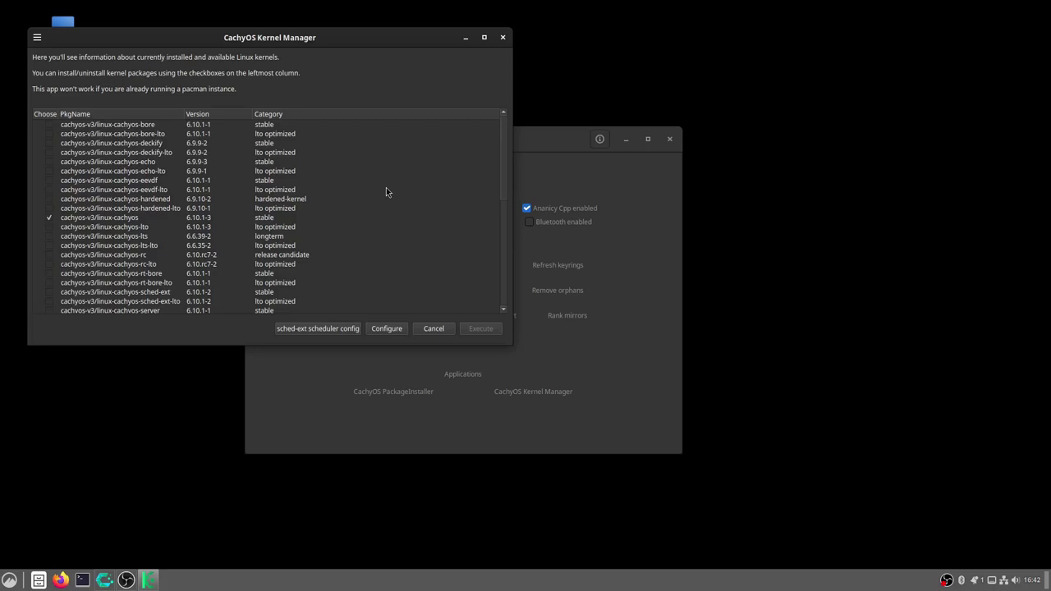
pyautogui.click(386, 330)
# Review the kernel build options and the three 6.10 patches, then close the configuration window
pyautogui.click(397, 329)
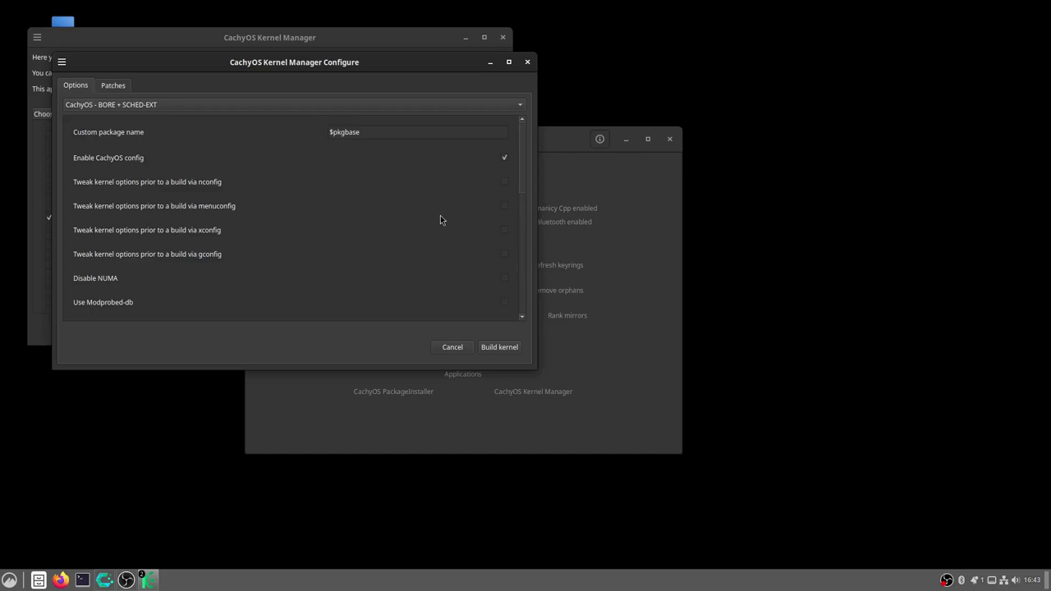
pyautogui.click(122, 86)
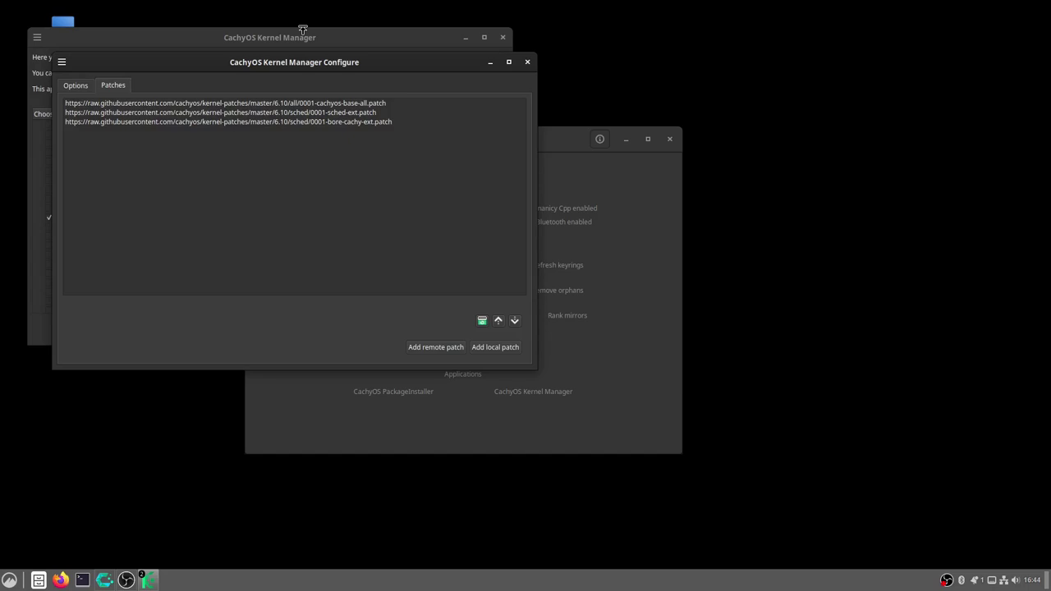
pyautogui.press('Escape')
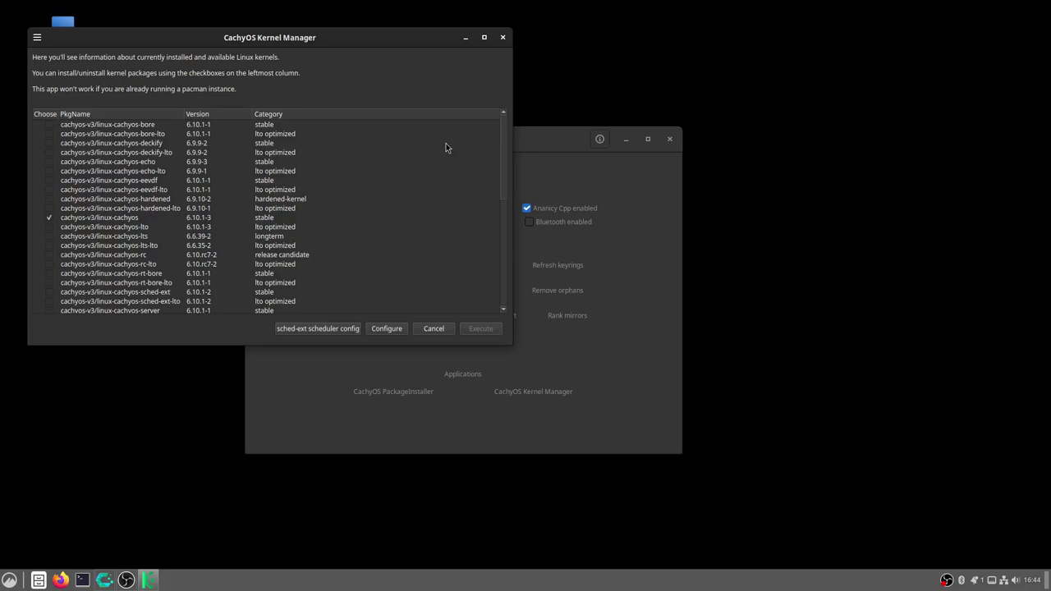
# Cancel out of CachyOS Kernel Manager without making changes
pyautogui.click(430, 328)
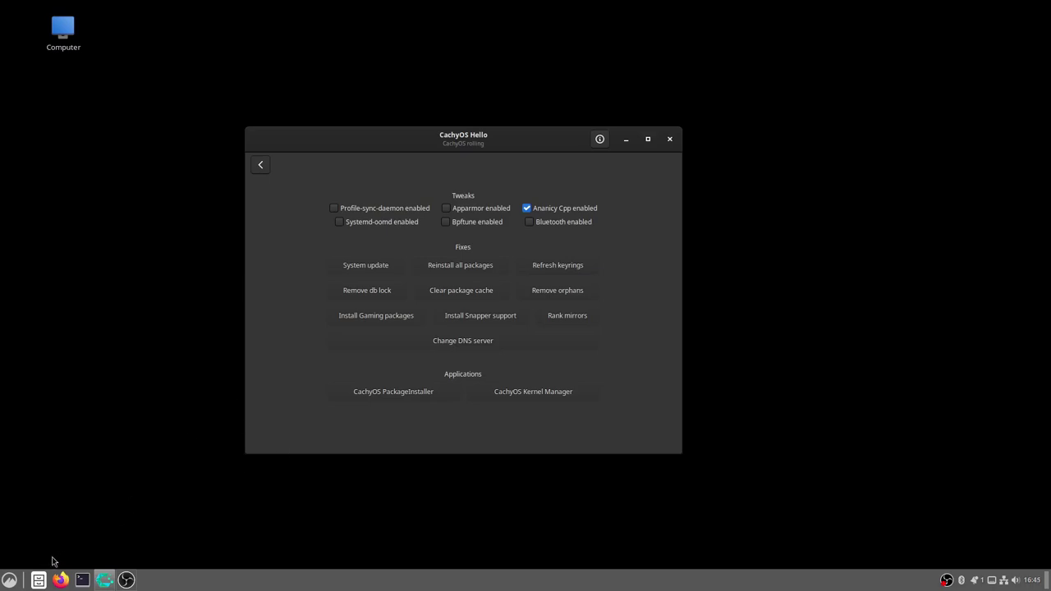
# Launch Rofi from the Egyéb category of the Cinnamon menu
pyautogui.click(9, 579)
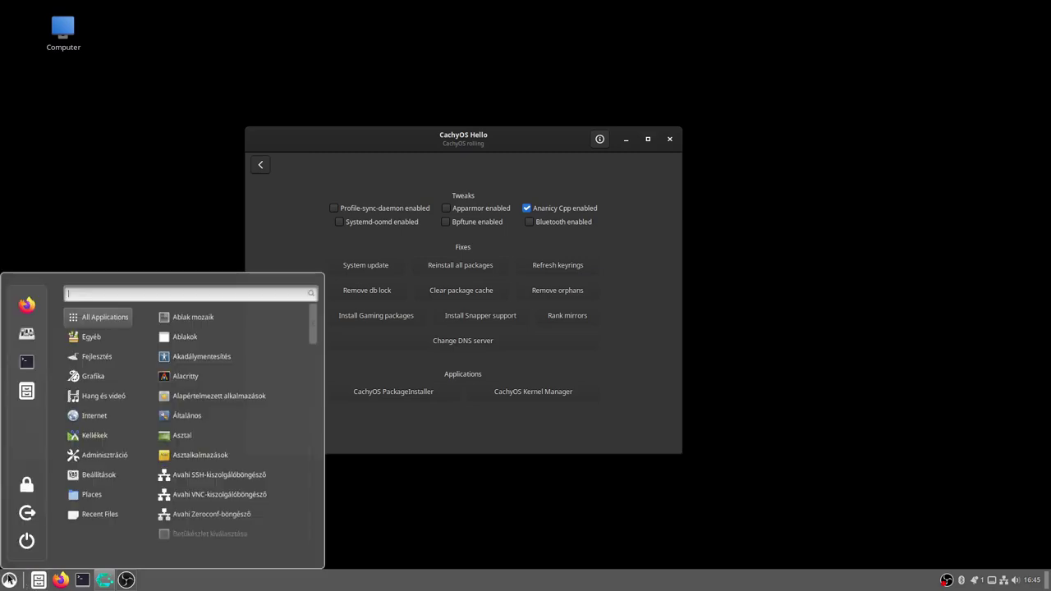
pyautogui.moveTo(88, 336)
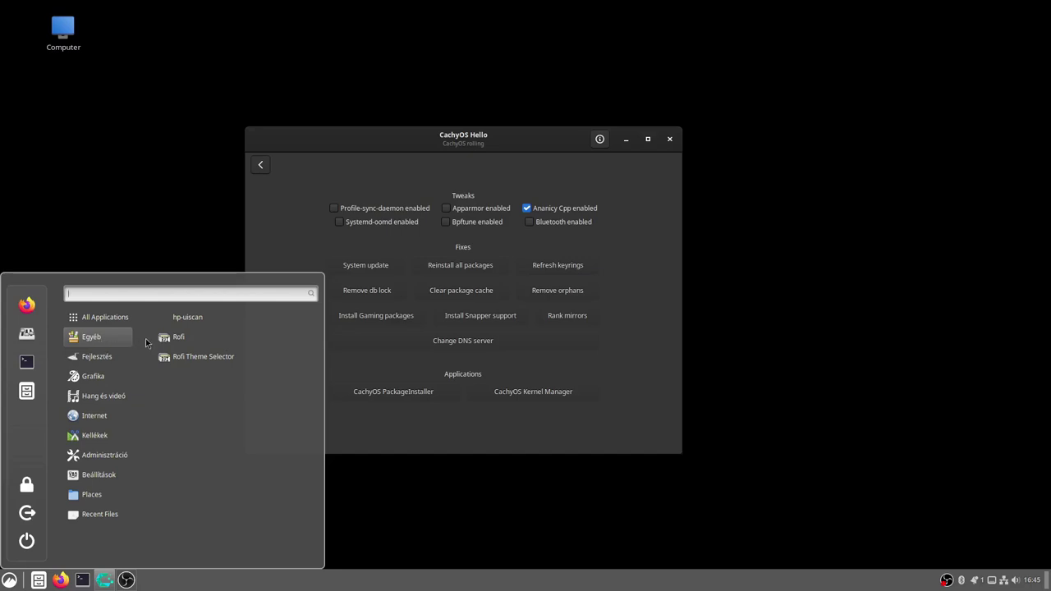
pyautogui.click(178, 339)
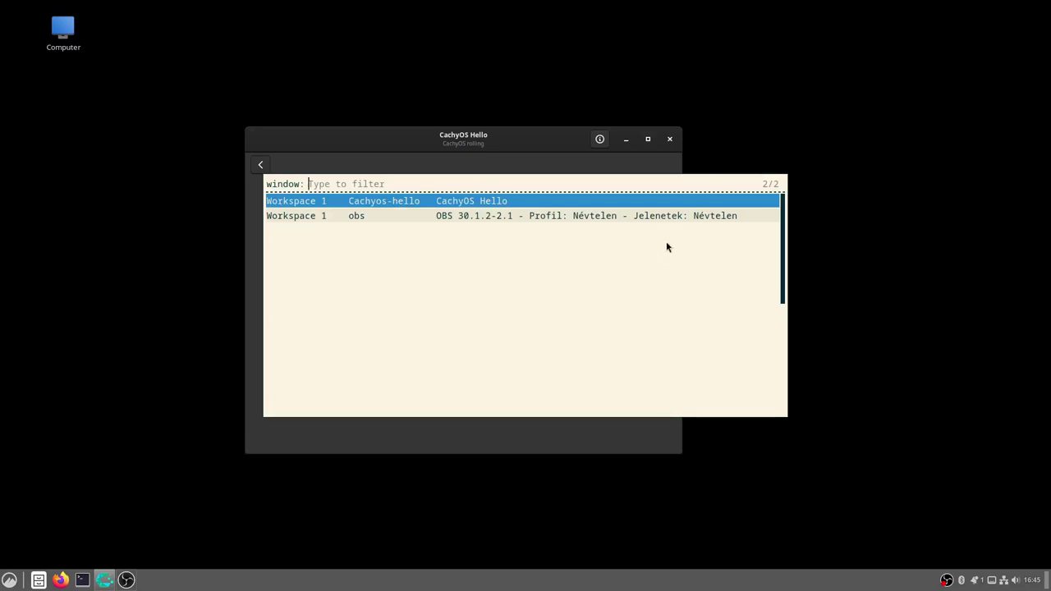
# Dismiss the Rofi window switcher listing CachyOS Hello and OBS
pyautogui.press('Return')
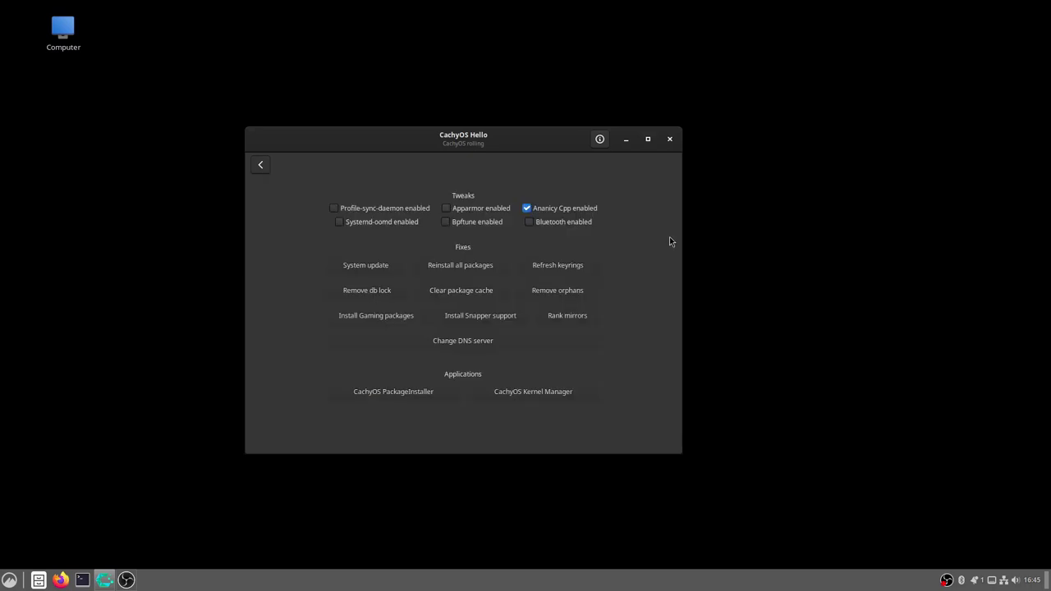
# Browse the Cinnamon menu categories and launch Cachy Browser from Internet
pyautogui.click(10, 581)
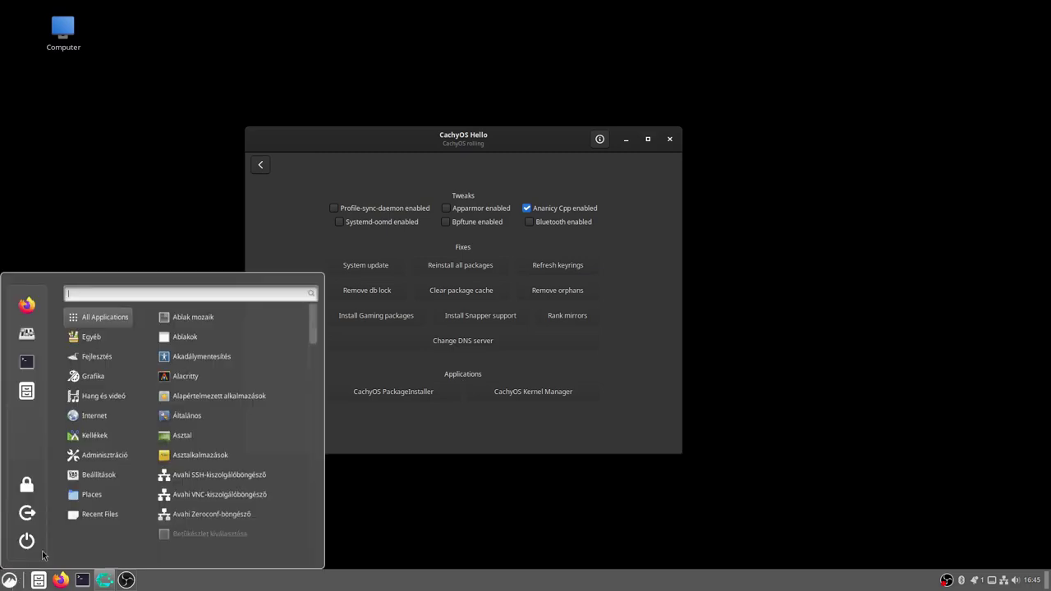
pyautogui.moveTo(125, 366)
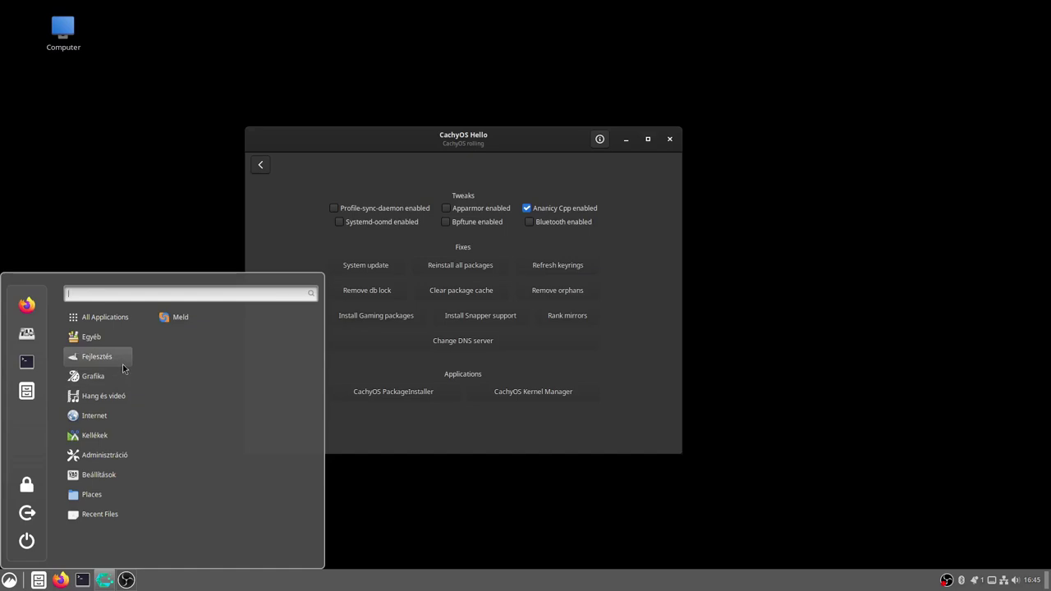
pyautogui.moveTo(125, 337)
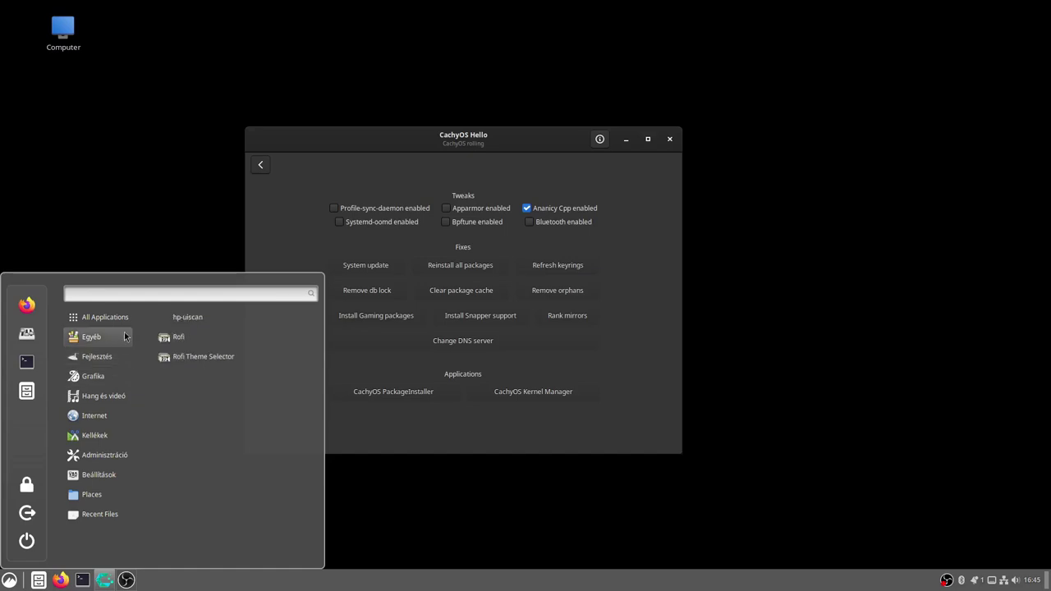
pyautogui.moveTo(100, 383)
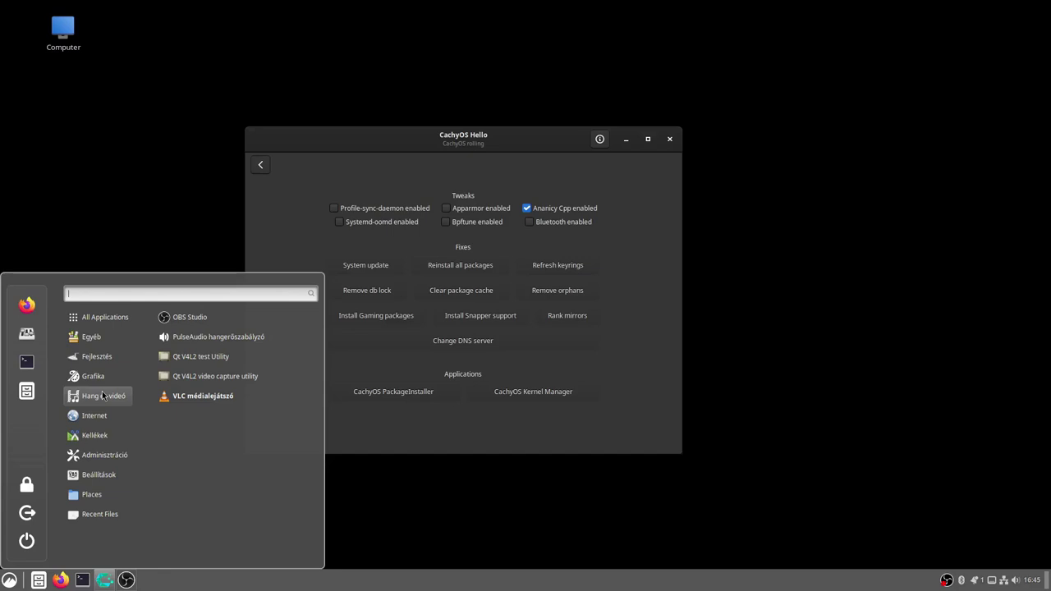
pyautogui.moveTo(104, 417)
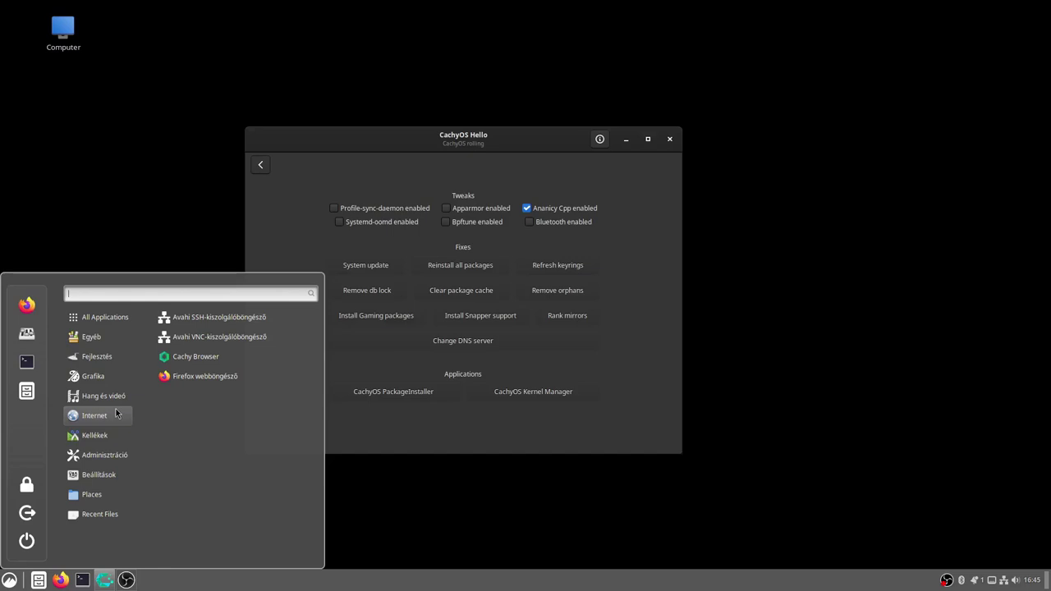
pyautogui.click(205, 357)
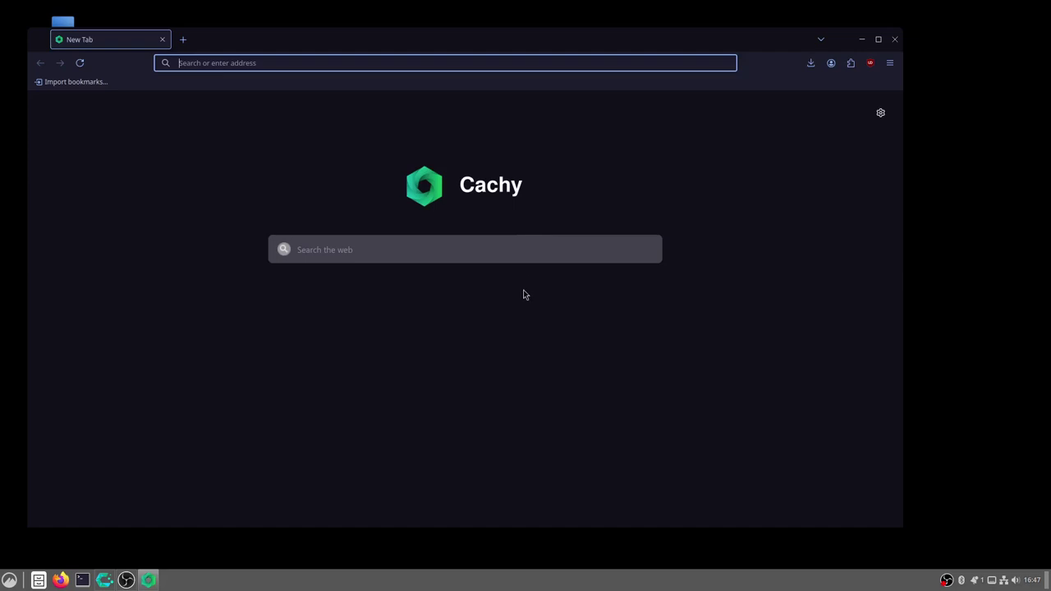
# Open the Cinnamon application menu over the Cachy Browser New Tab page
pyautogui.click(11, 579)
# Launch the btop++ resource monitor from the menu's Adminisztráció category
pyautogui.moveTo(85, 457)
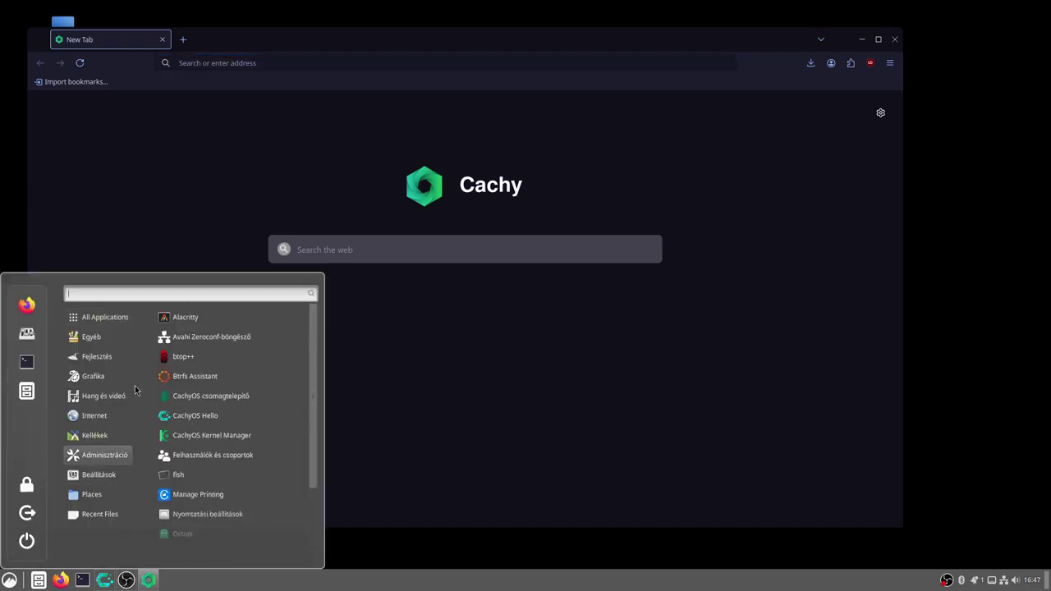
pyautogui.moveTo(102, 442)
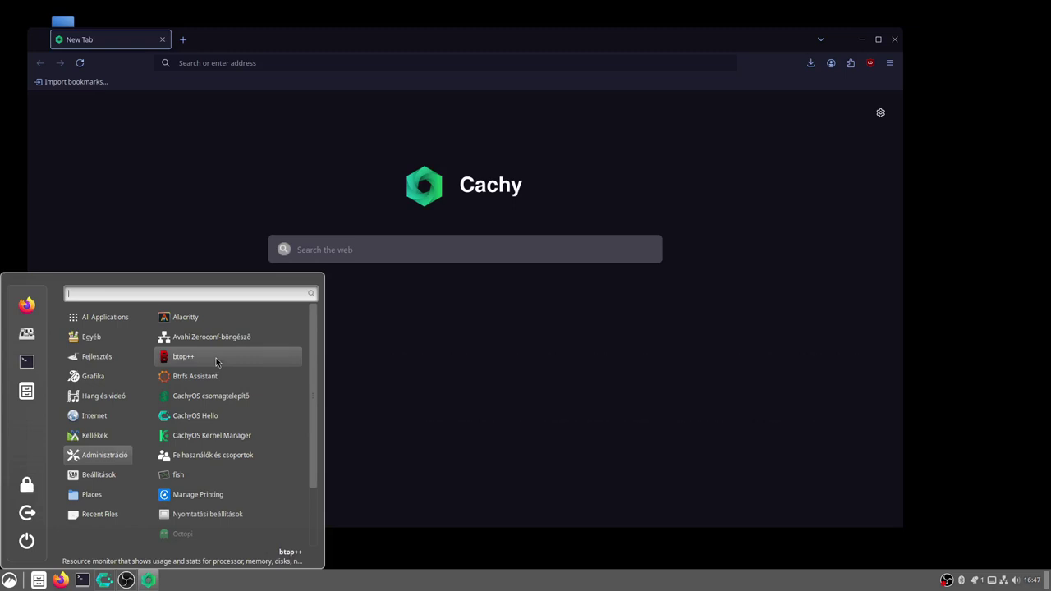
pyautogui.click(216, 358)
# Make the btop++ terminal wider and taller, then close Cachy Browser and the terminal
pyautogui.moveTo(410, 169); pyautogui.dragTo(902, 263)
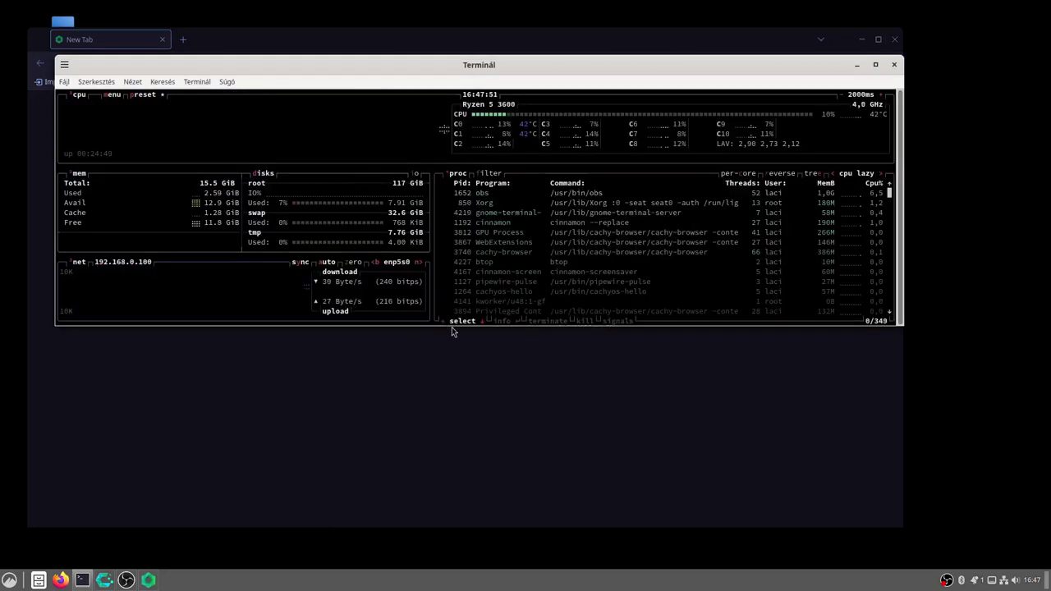
pyautogui.moveTo(452, 325); pyautogui.dragTo(471, 484)
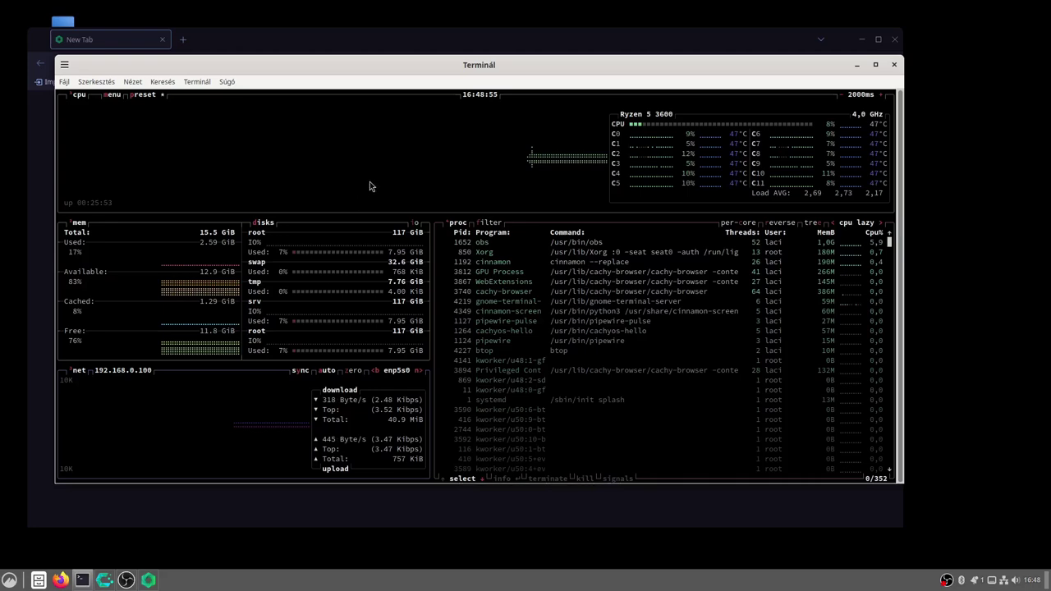
pyautogui.click(894, 64)
pyautogui.click(895, 41)
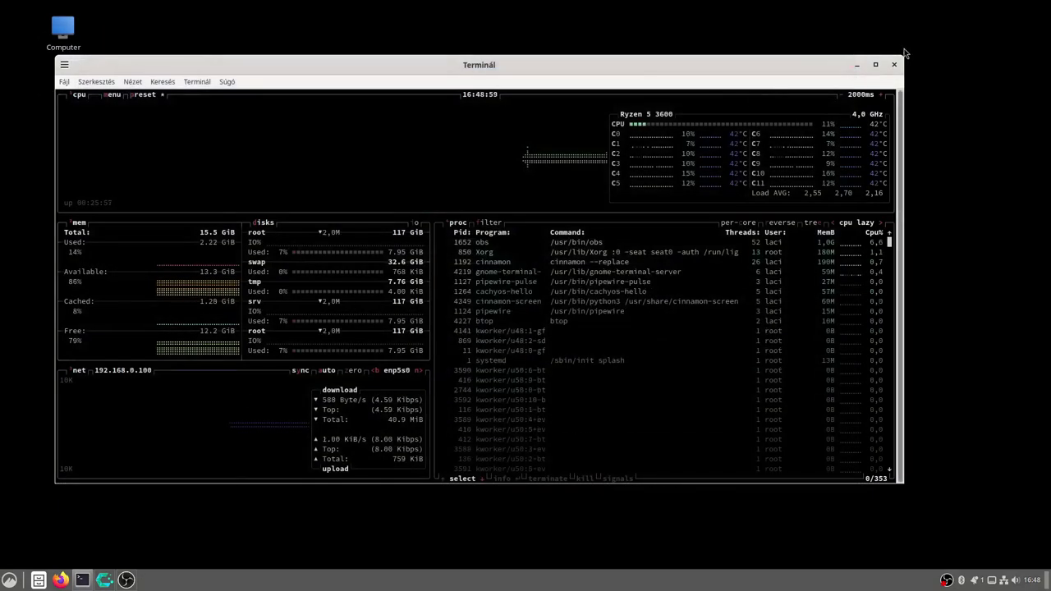
pyautogui.click(895, 64)
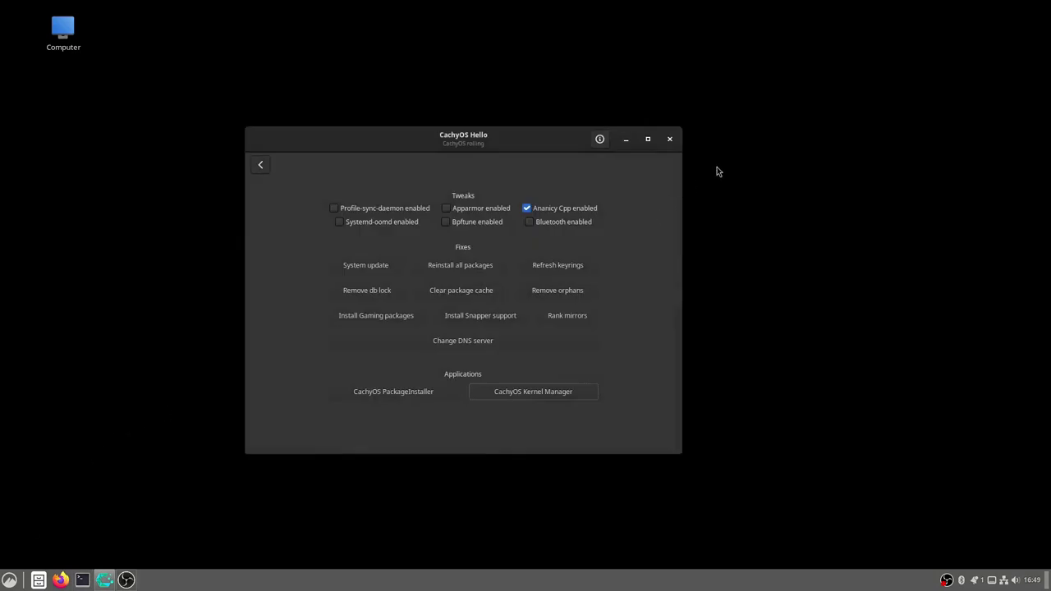
# Close CachyOS Hello and scroll the Adminisztráció menu down to the Octopi entries
pyautogui.click(668, 139)
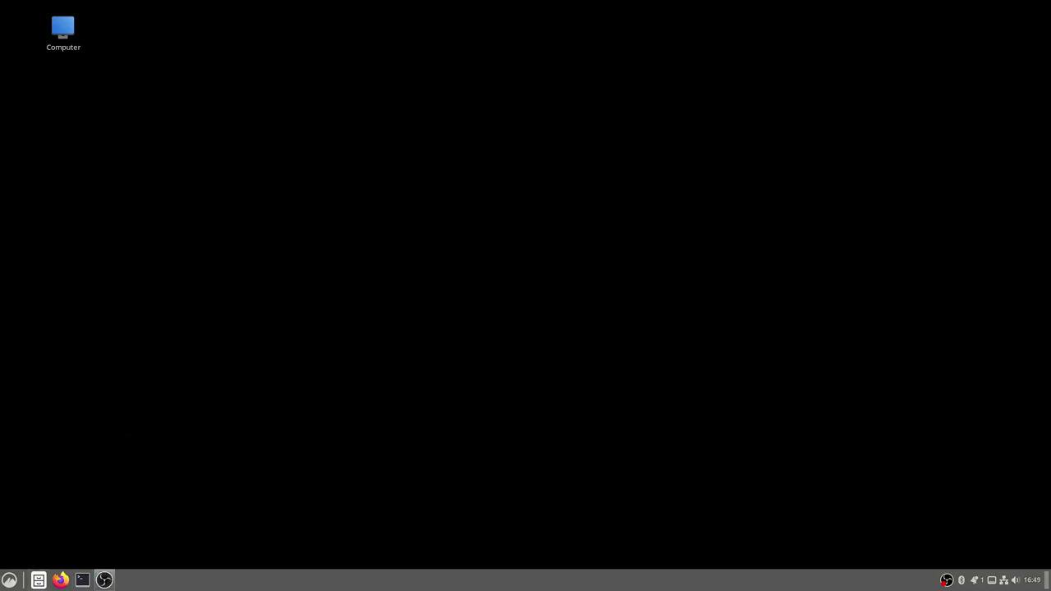
pyautogui.click(9, 580)
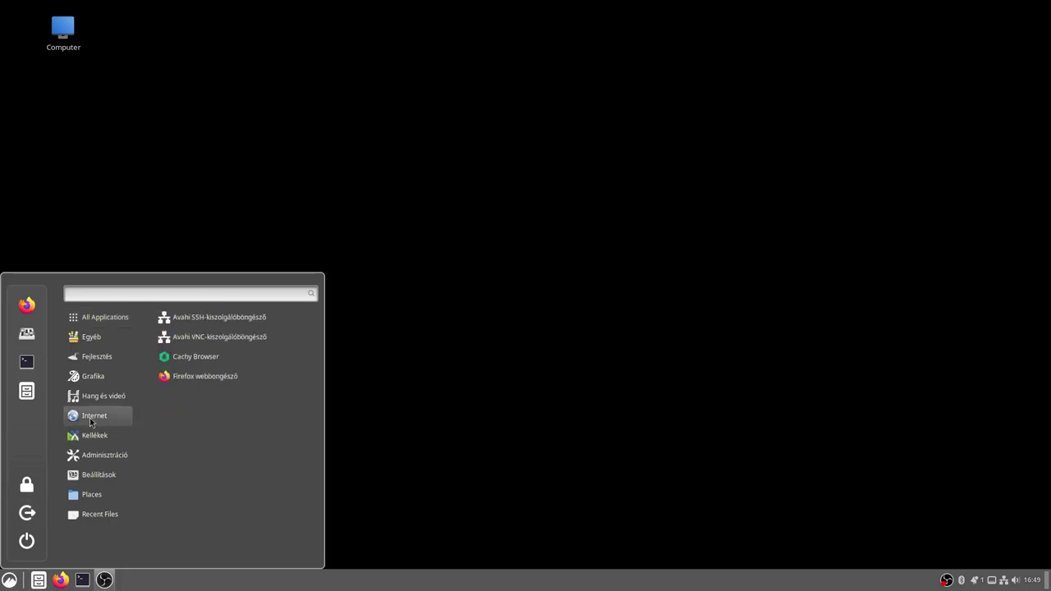
pyautogui.moveTo(89, 437)
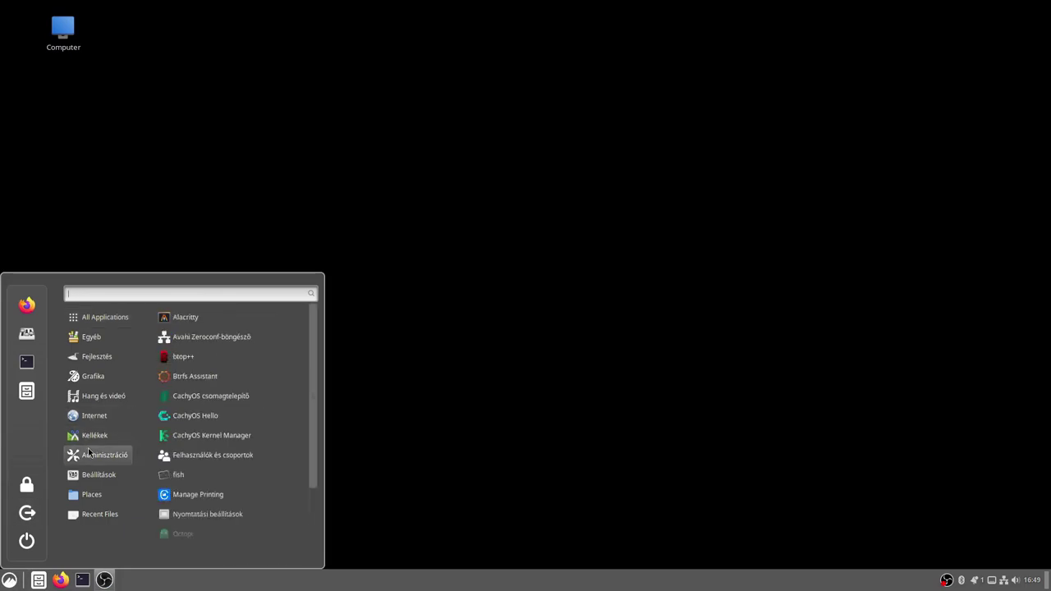
pyautogui.scroll(-2, 201, 452)
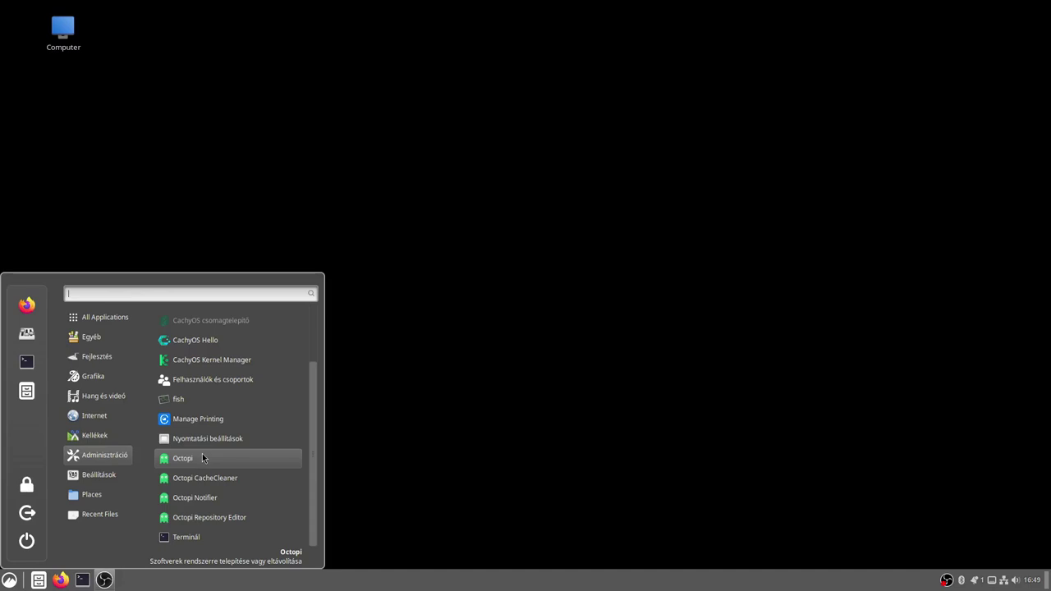
# Launch Octopi and inspect the 0ad package's Fájlok (files) and Műveletek (actions) tabs
pyautogui.click(202, 458)
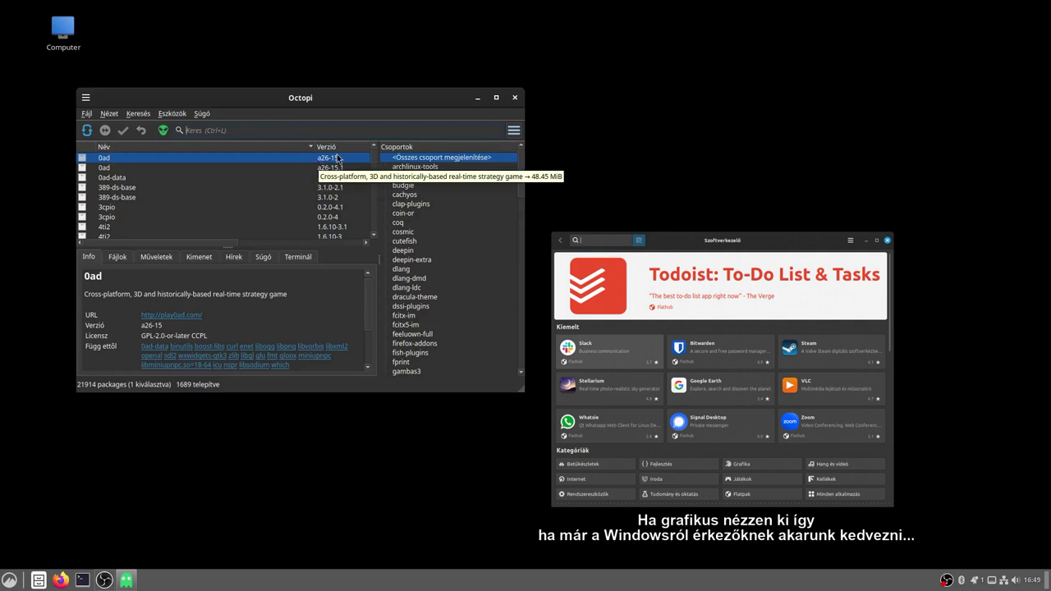
pyautogui.click(117, 257)
pyautogui.click(150, 257)
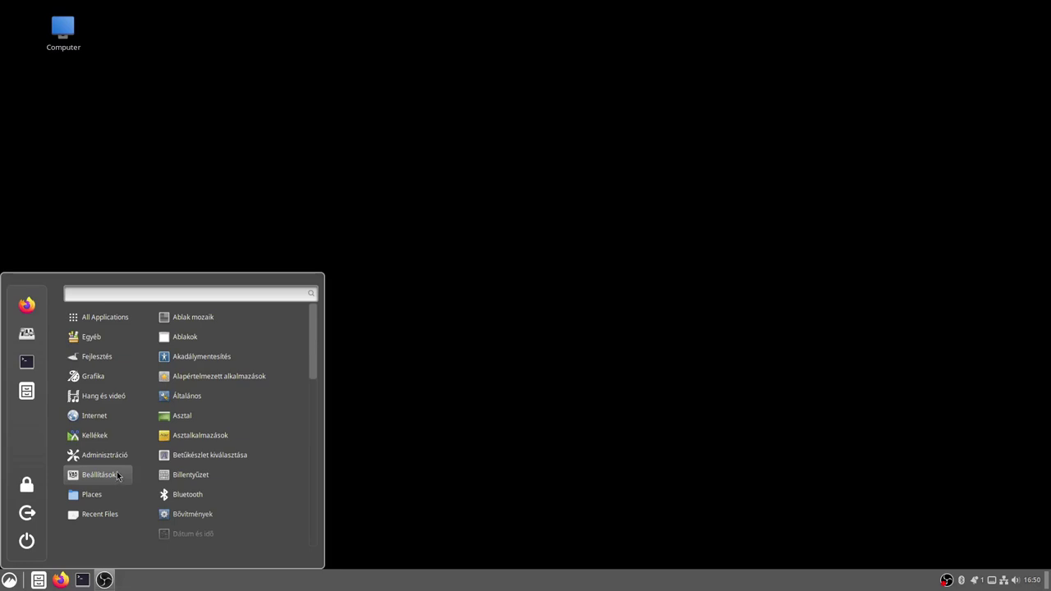
pyautogui.moveTo(130, 443)
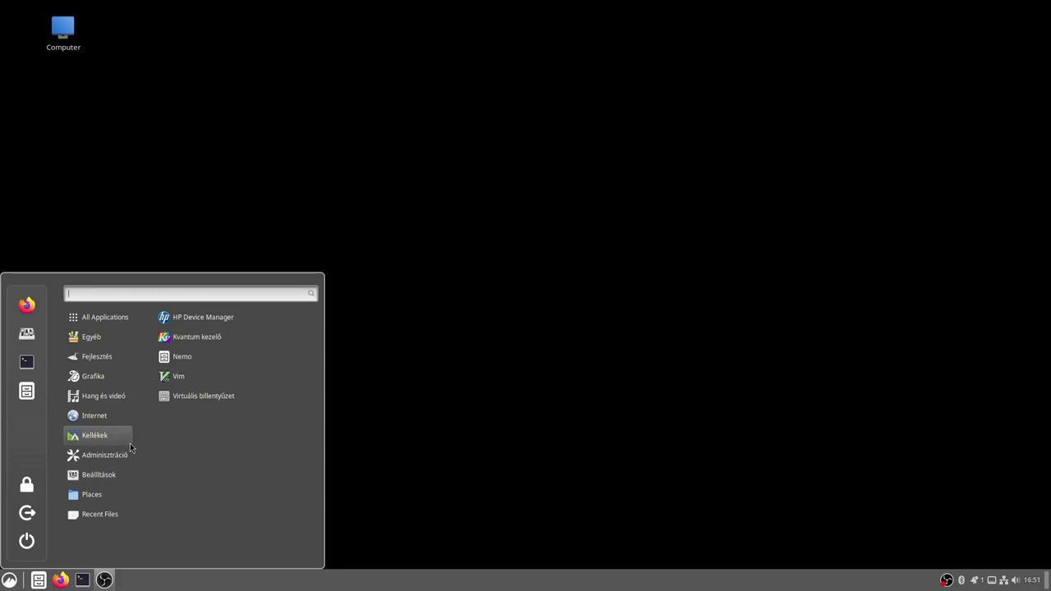
pyautogui.moveTo(128, 504)
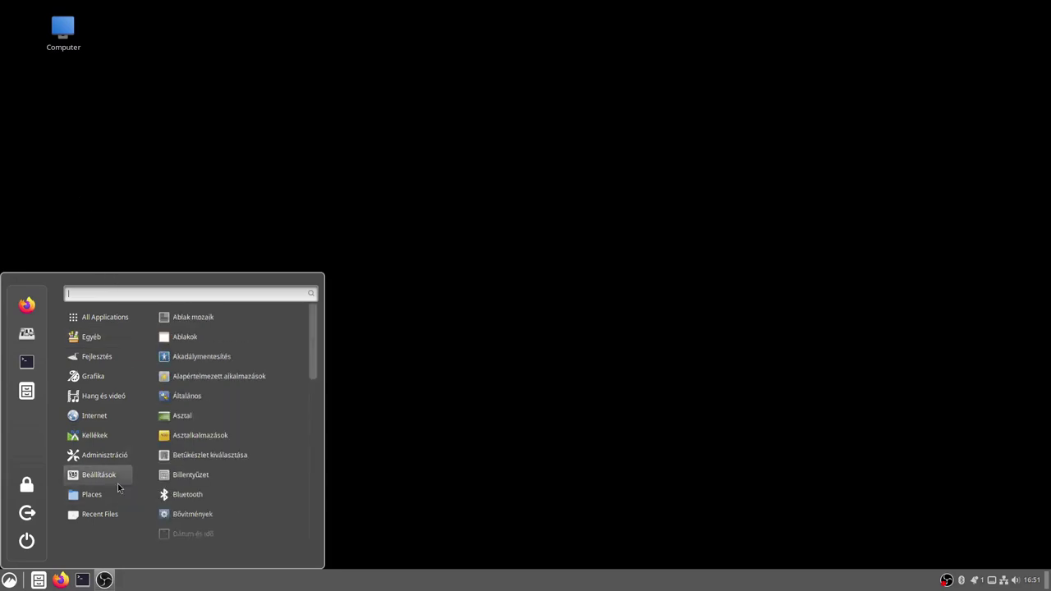
pyautogui.moveTo(94, 515)
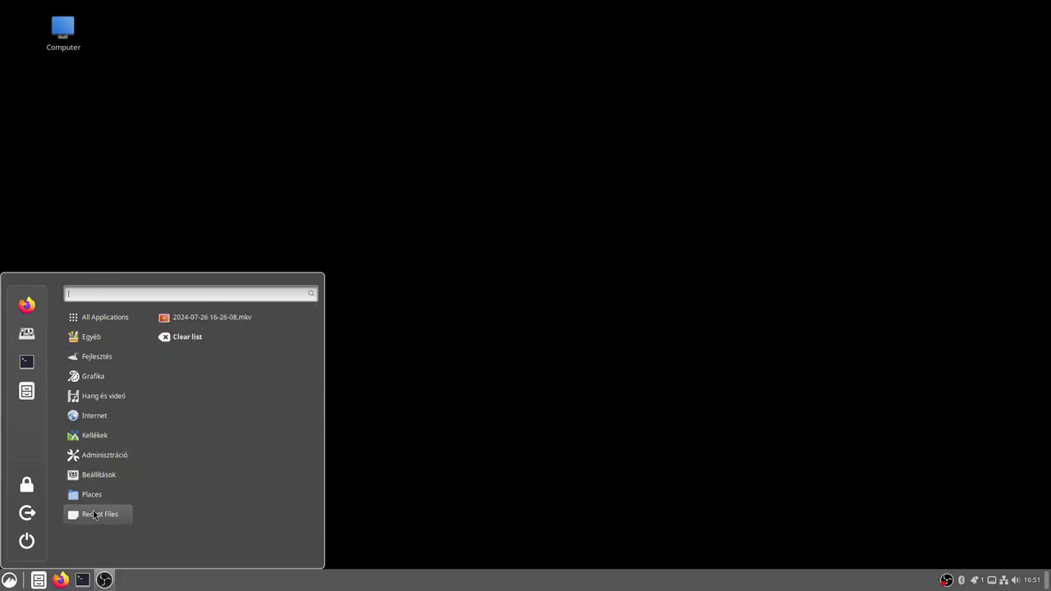